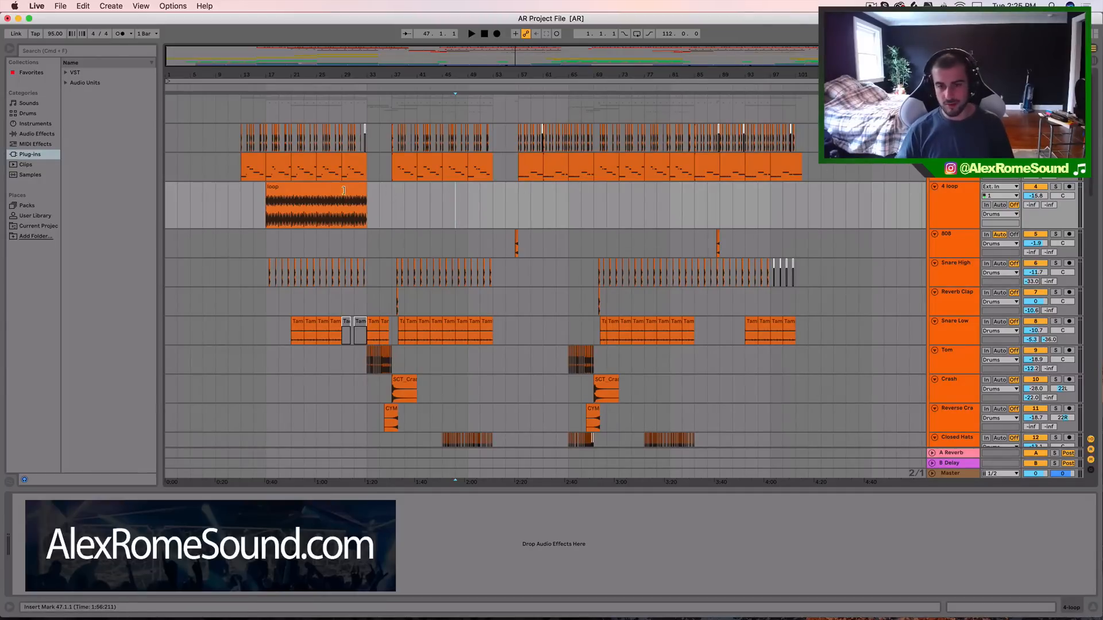
- Deactivate the 4 loop track and play the arrangement from its start and again from about bar 33
click(1035, 187)
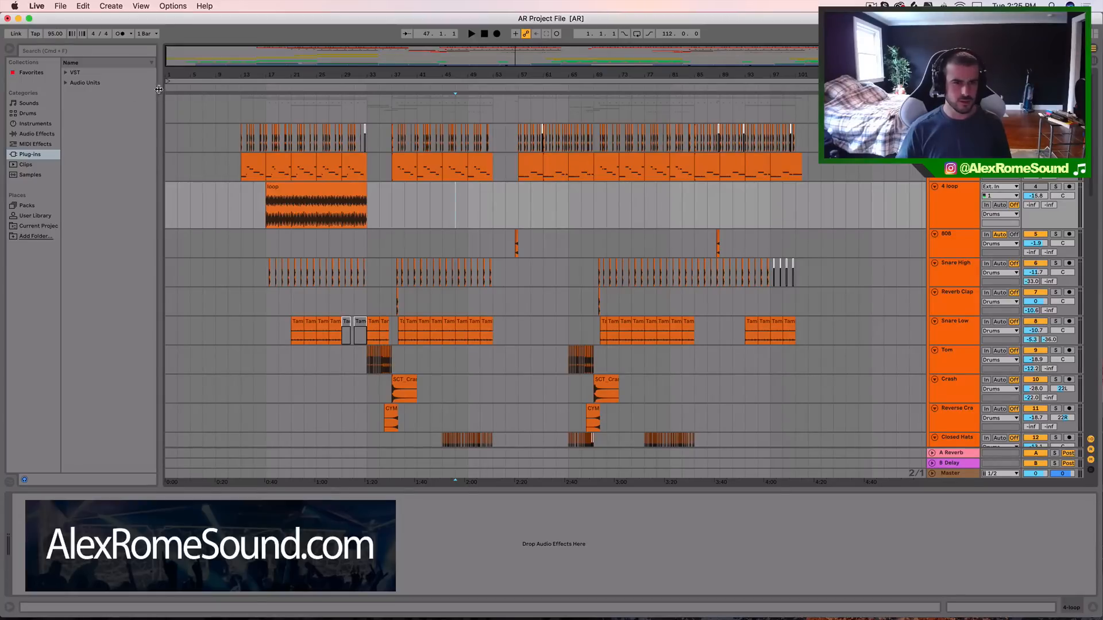
click(211, 87)
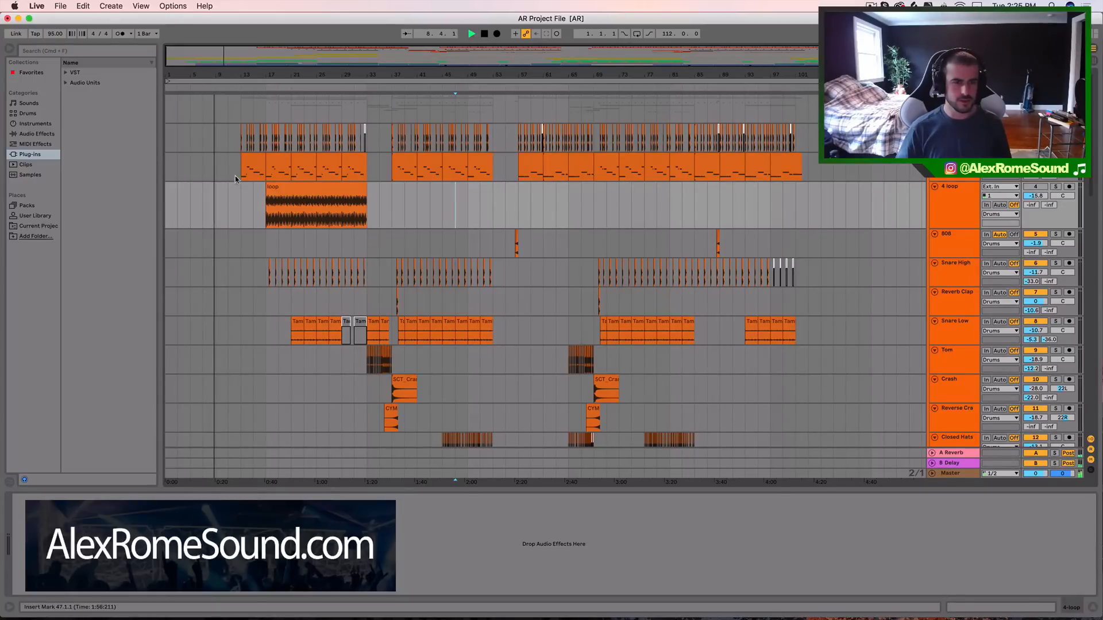
key(space)
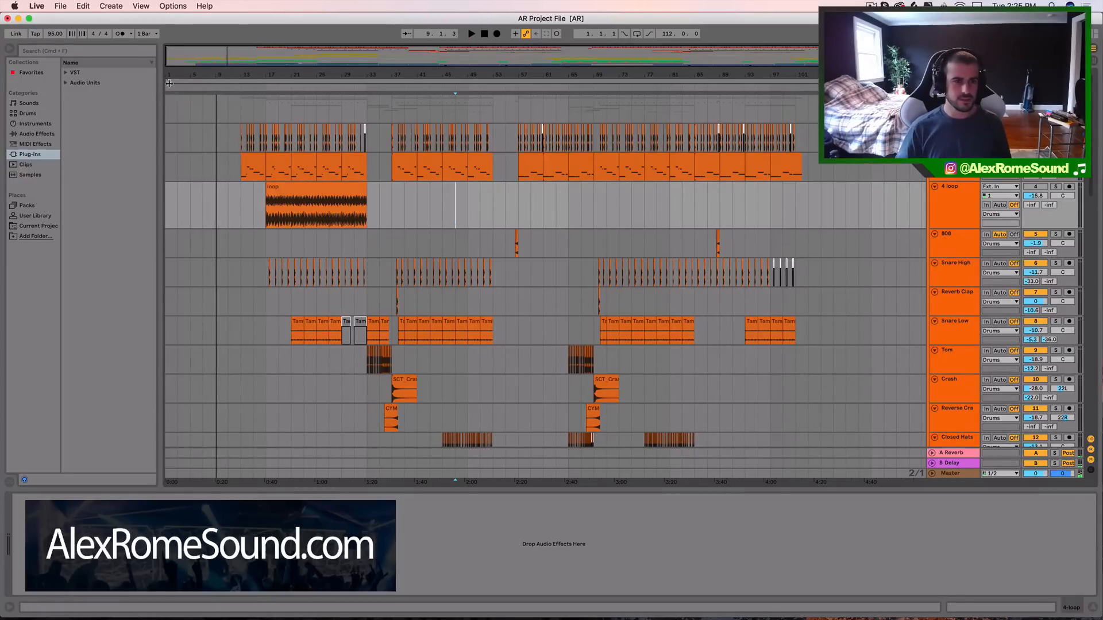
click(166, 87)
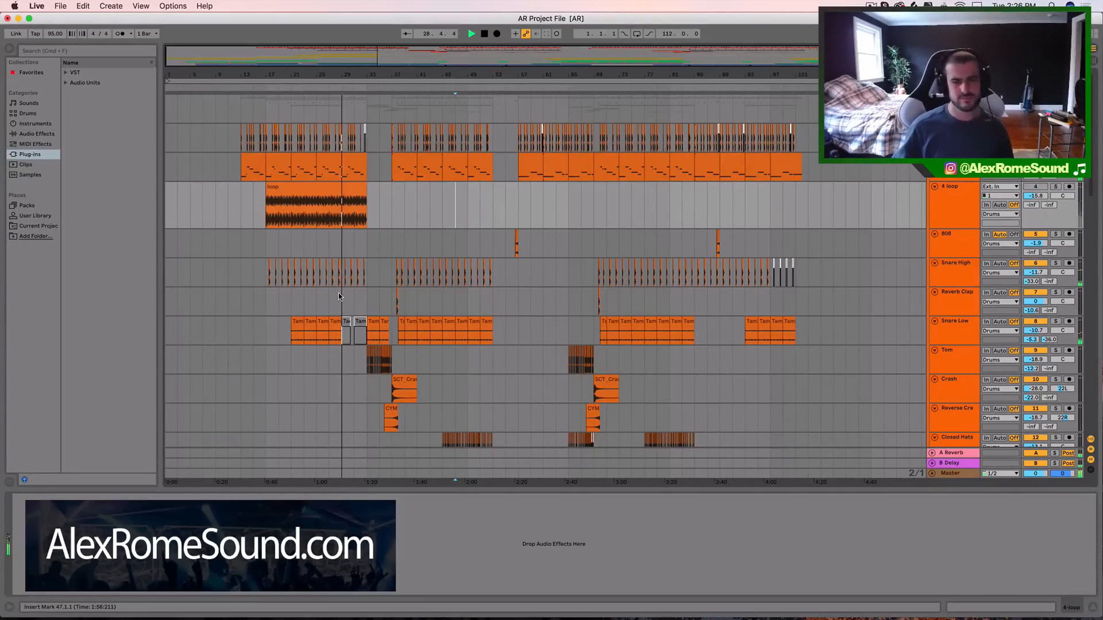
key(space)
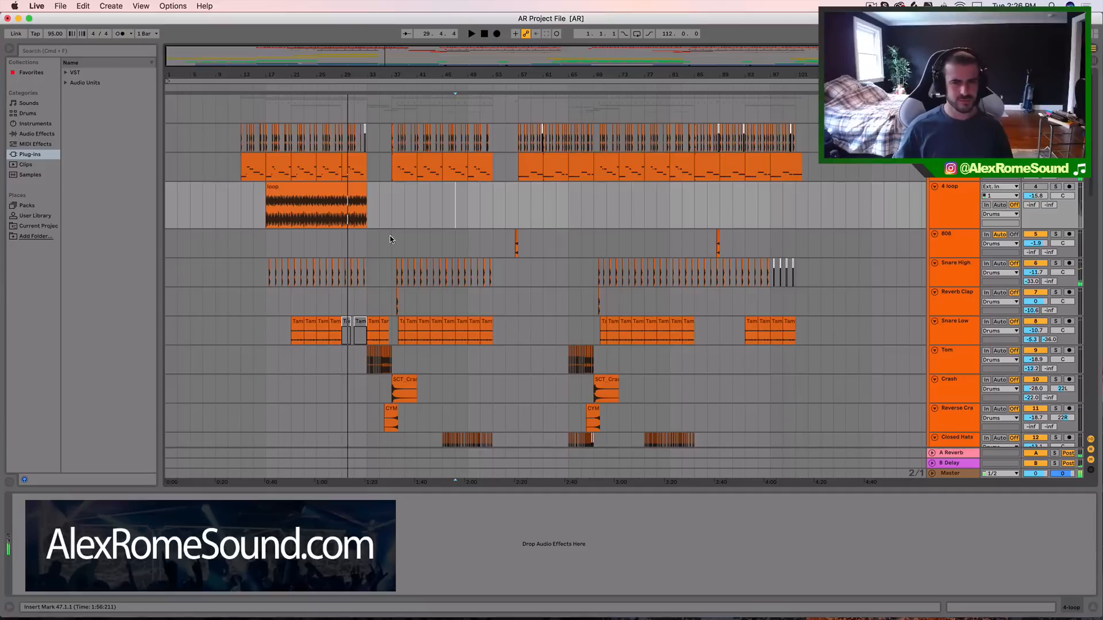
click(366, 87)
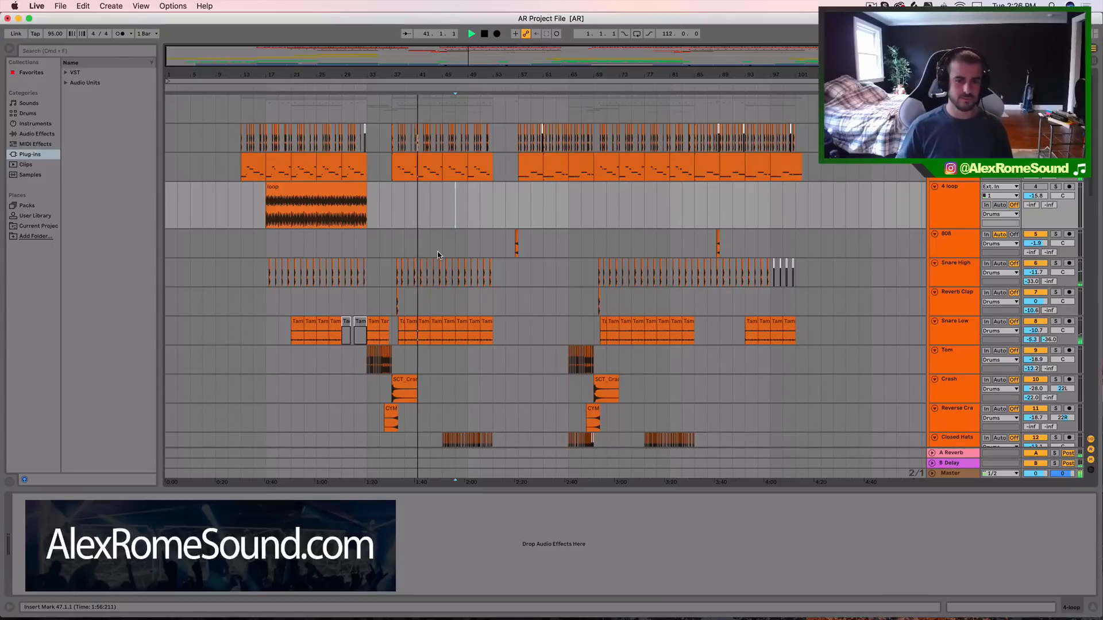
key(space)
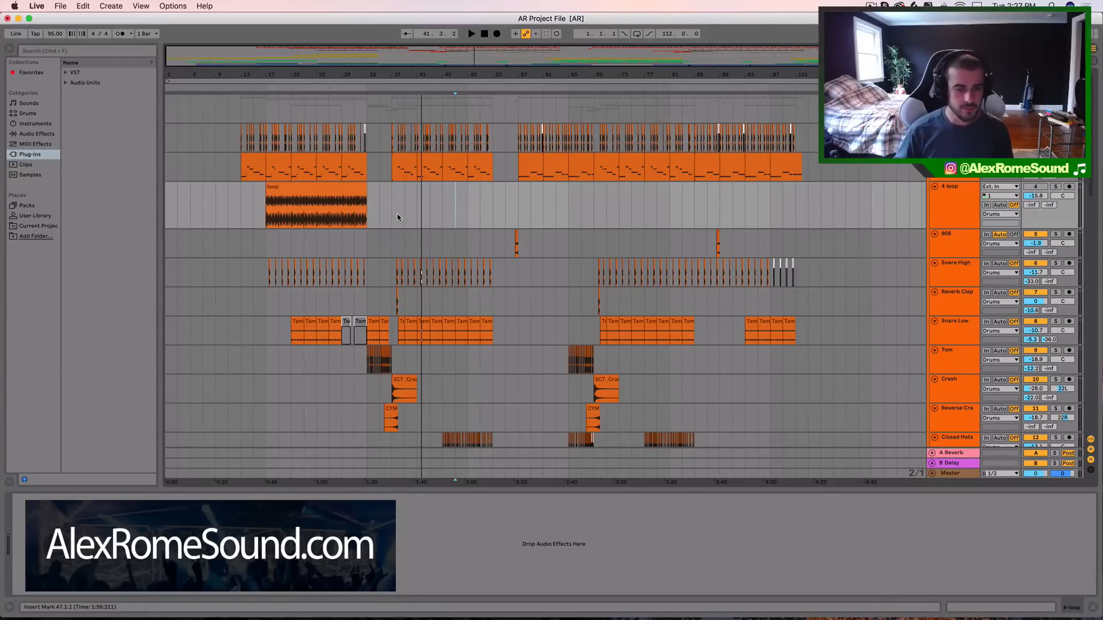
- Examine where the clips on the loop, 808 bass and Snare Low tracks enter in the first section
click(331, 201)
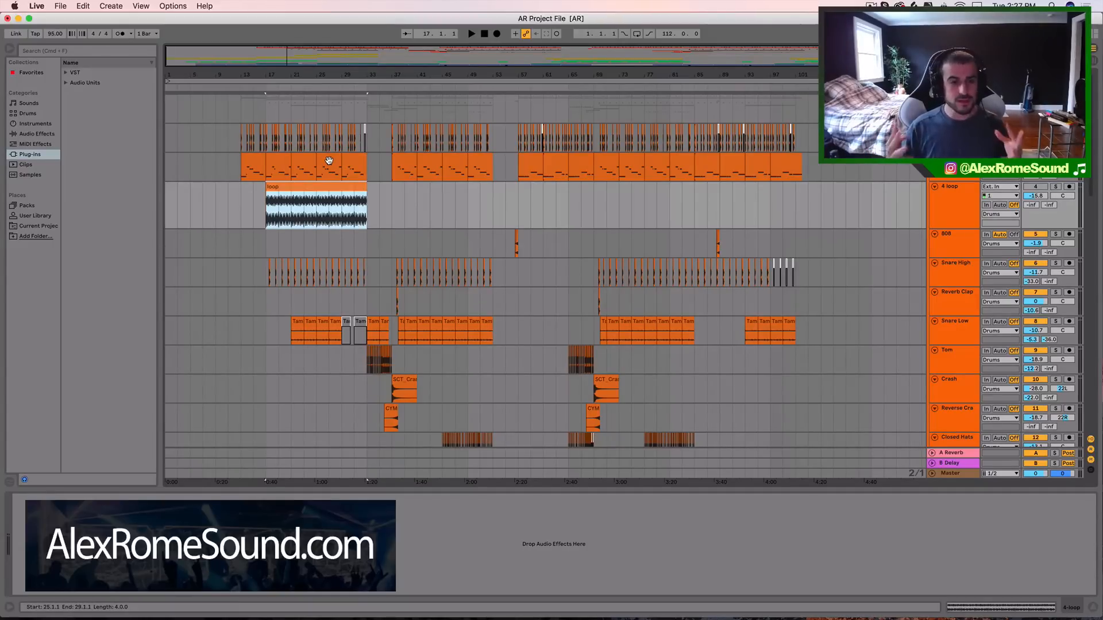
click(242, 176)
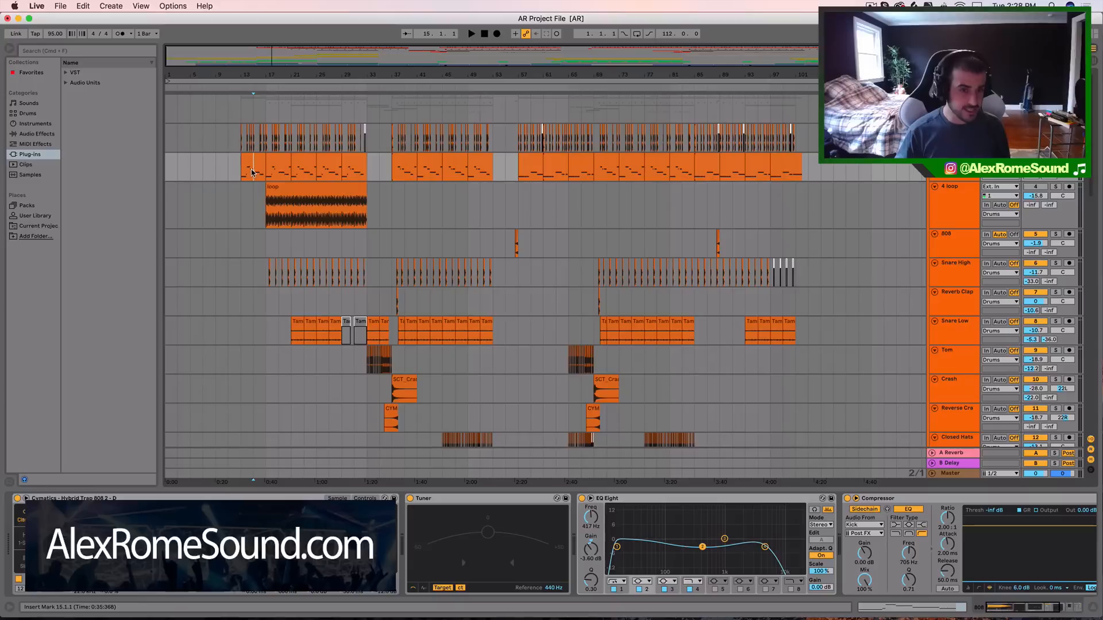
click(256, 162)
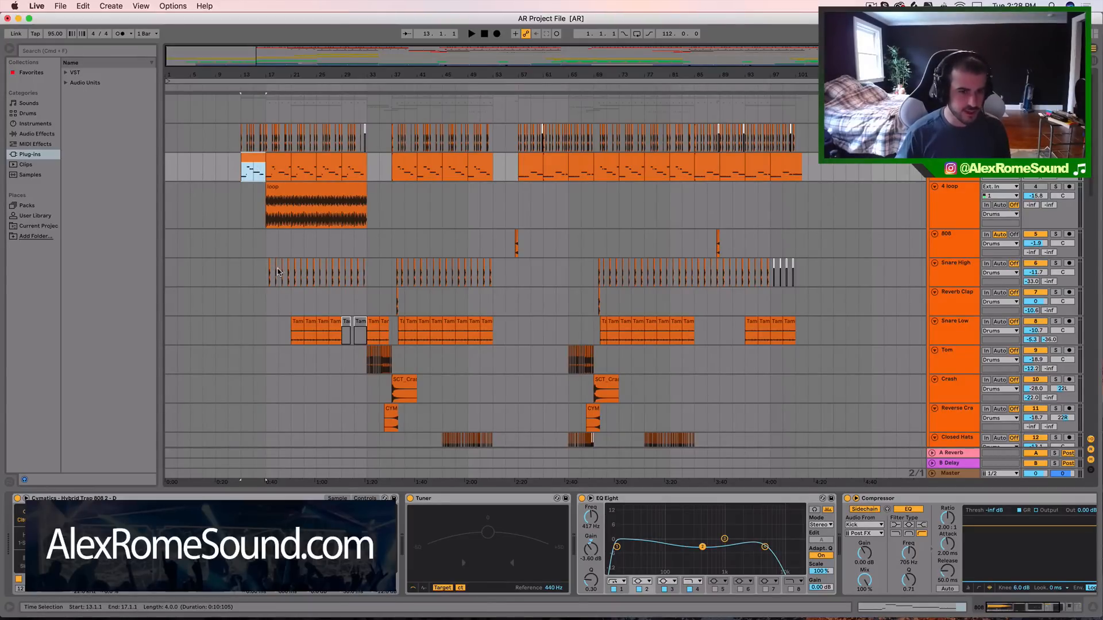
click(283, 308)
drag(283, 309, 329, 340)
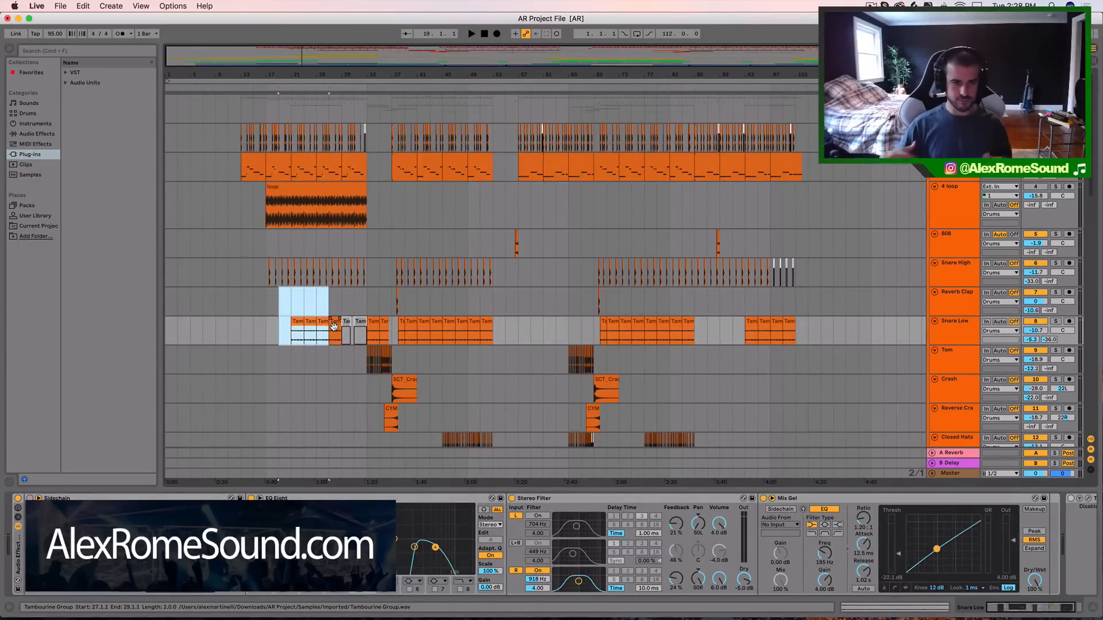
click(314, 365)
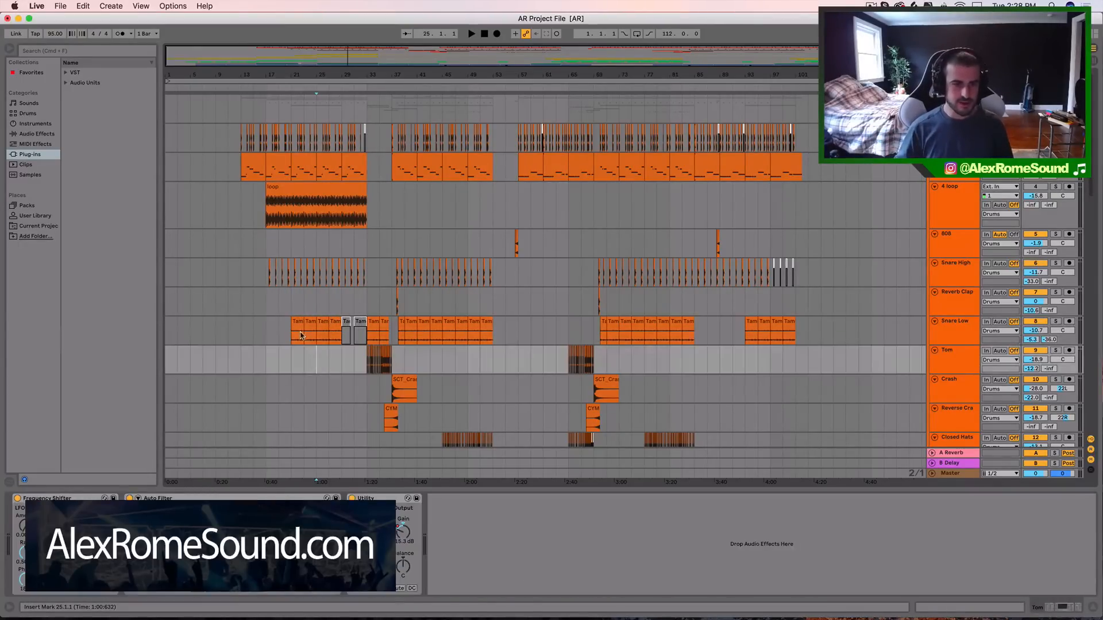
- Delete bars 29 to 33 from the kick track and from the 808 bass track above the loop
click(349, 170)
click(355, 156)
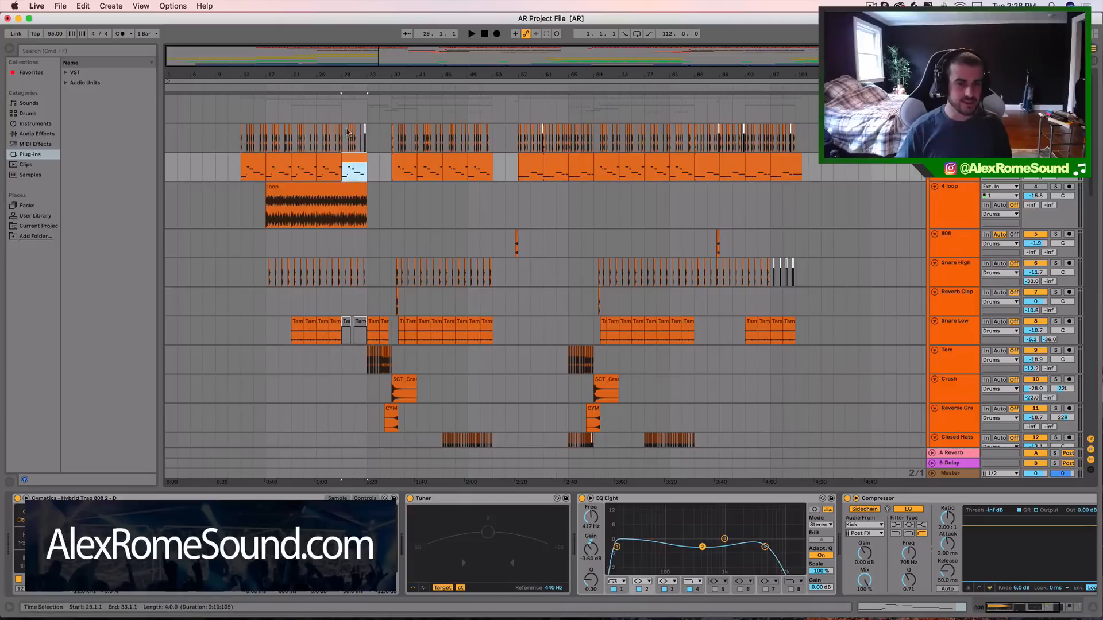
drag(228, 167, 371, 171)
click(371, 190)
click(346, 161)
key(Delete)
drag(369, 160, 344, 127)
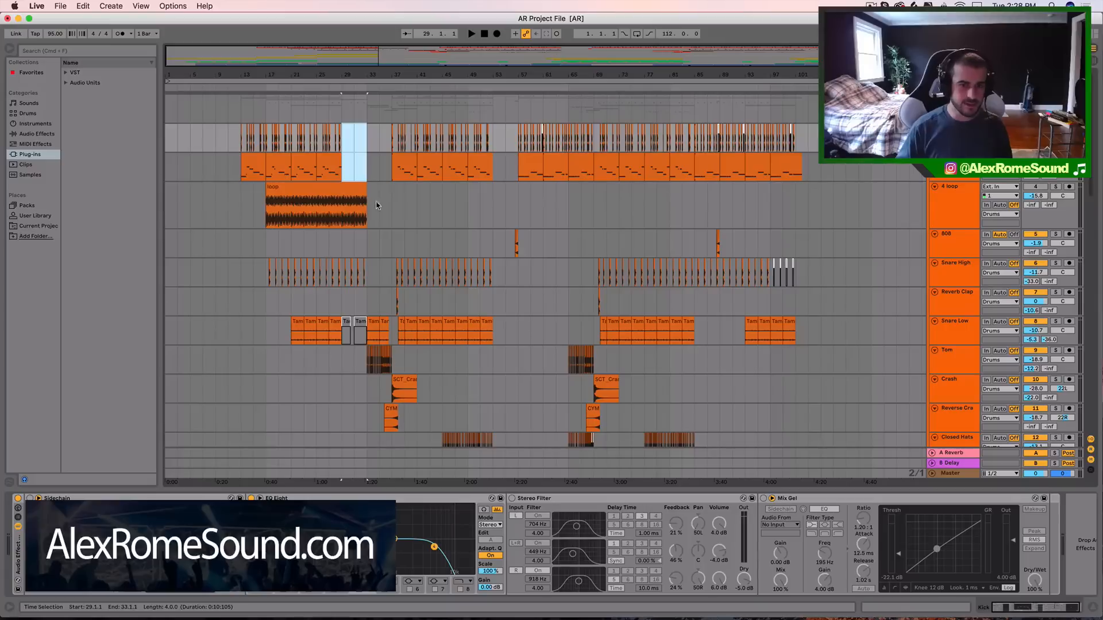
click(360, 157)
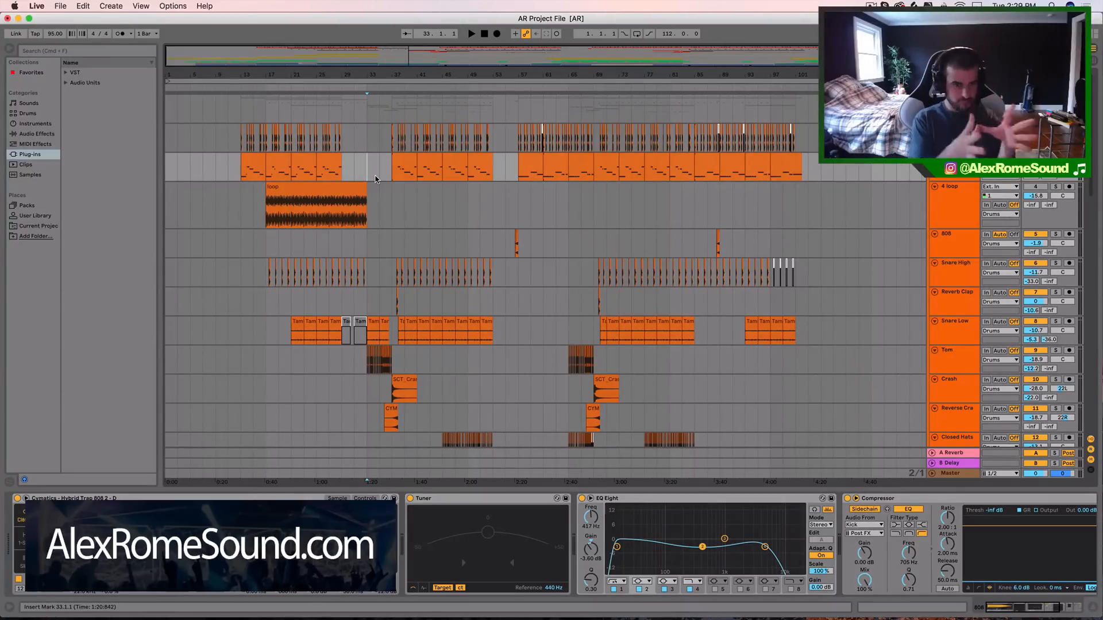
- Compare the 808 bass clips before and after the empty stretch between bars 29 and 37
click(330, 168)
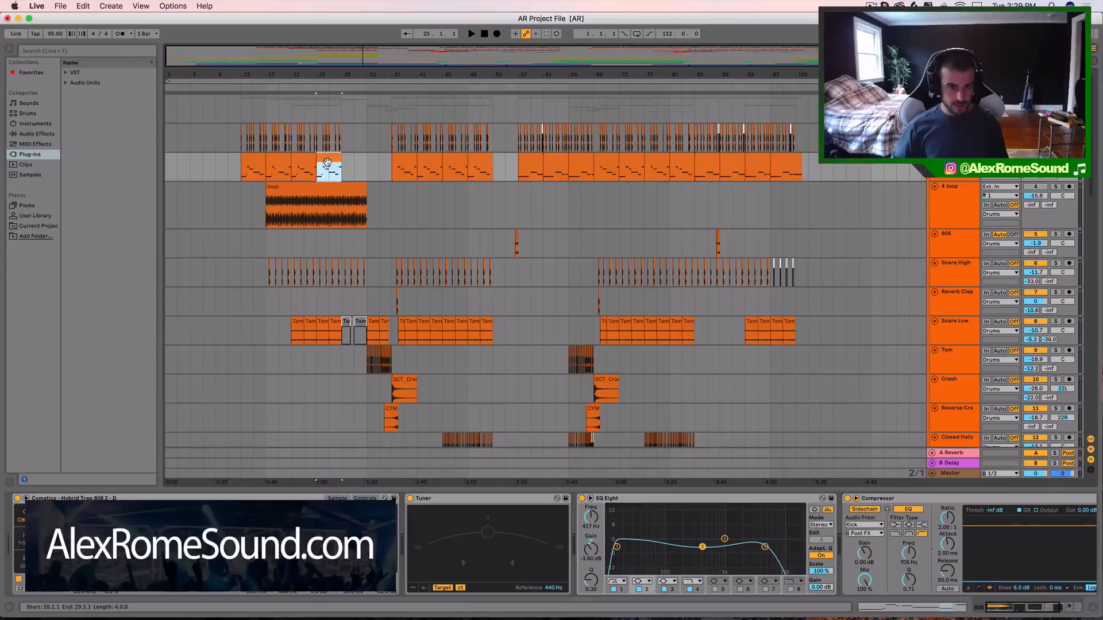
click(405, 165)
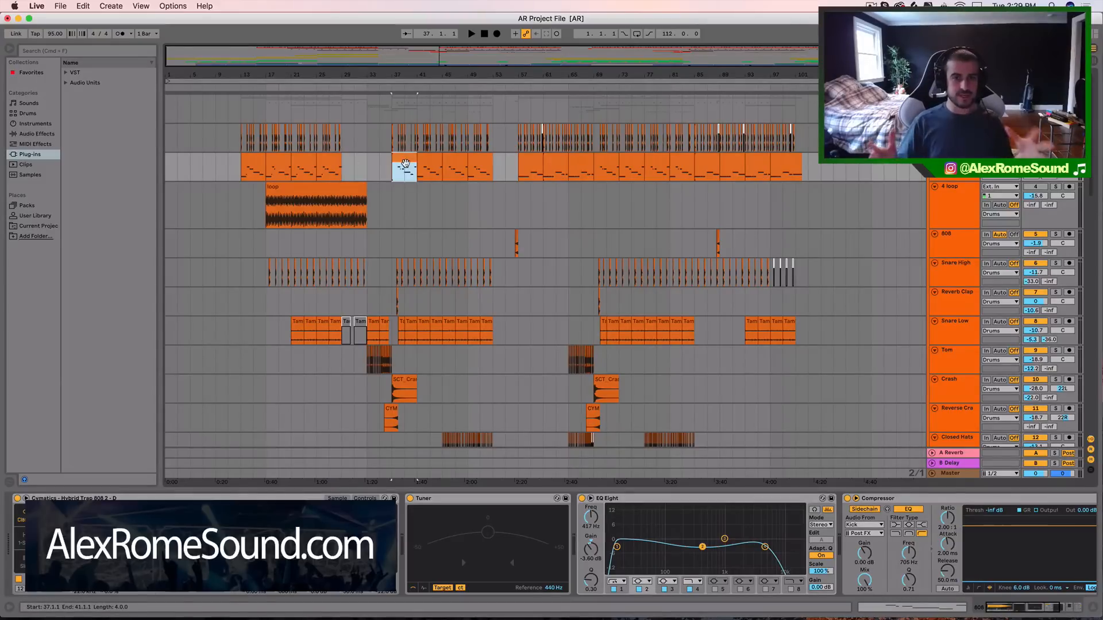
click(367, 166)
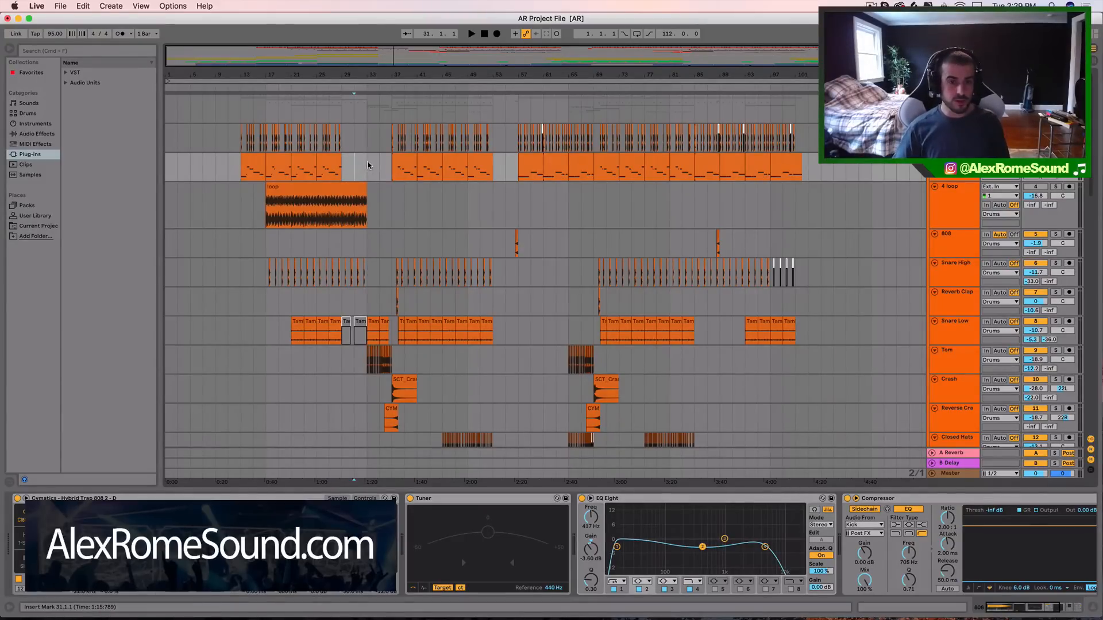
click(379, 165)
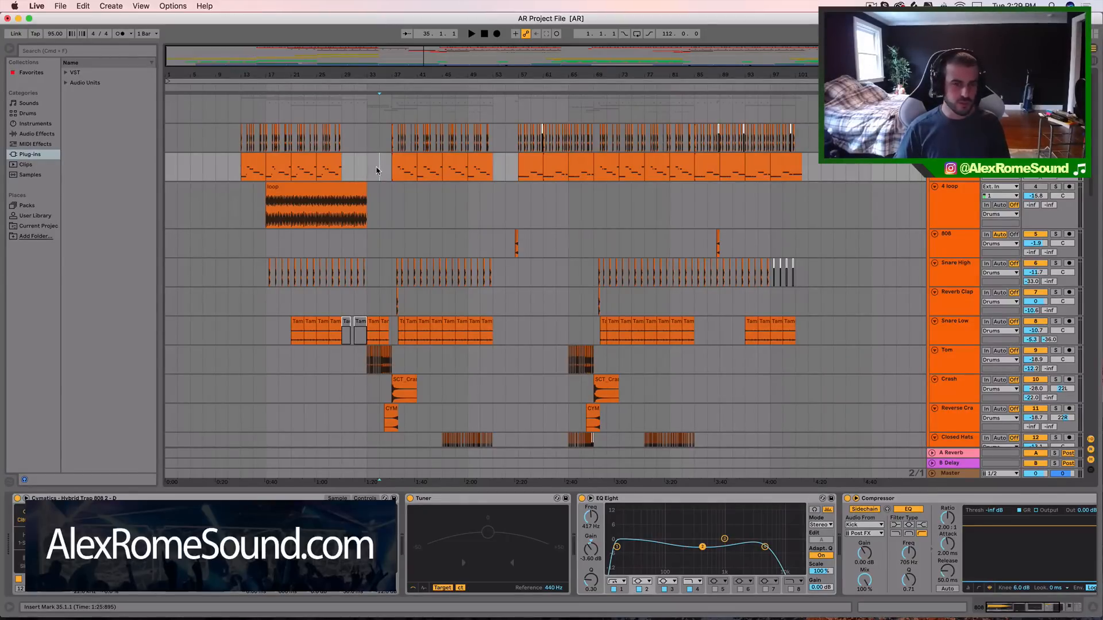
drag(229, 166, 343, 168)
mouse_move(392, 200)
mouse_down()
mouse_move(444, 170)
mouse_move(490, 170)
mouse_up()
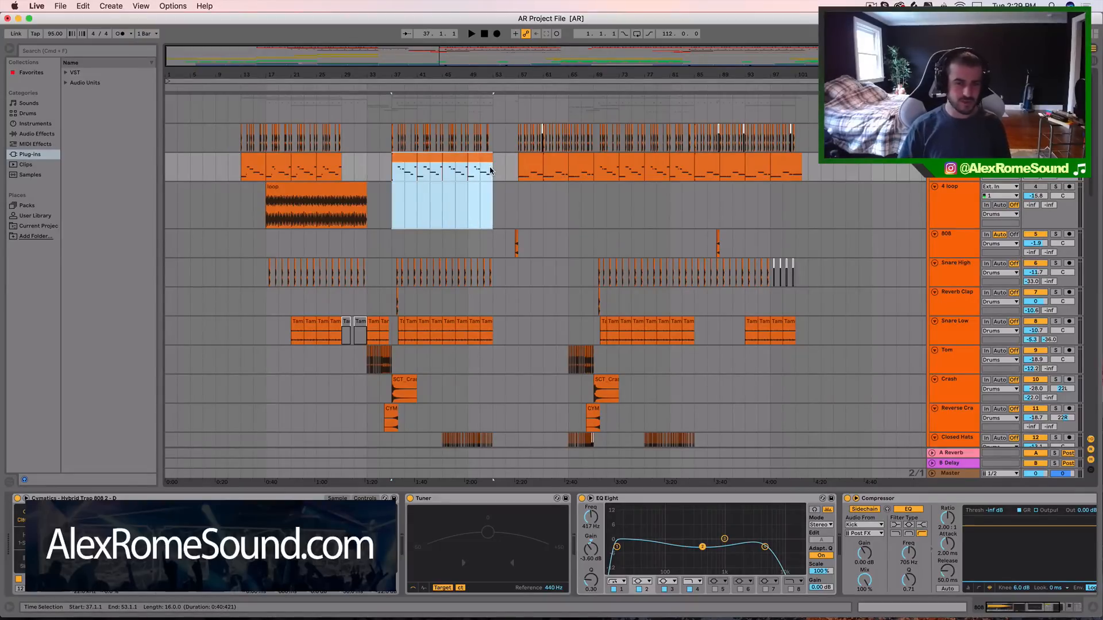
click(379, 172)
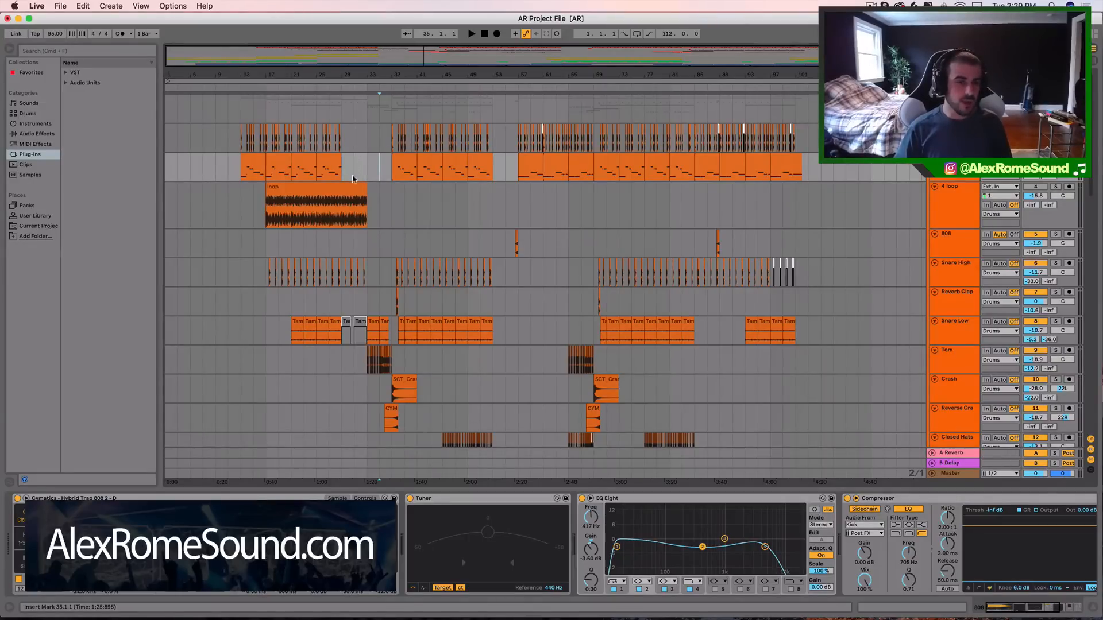
- Move the loop clip four bars earlier to start at bar 13, in line with the first kick and 808 clips
click(352, 185)
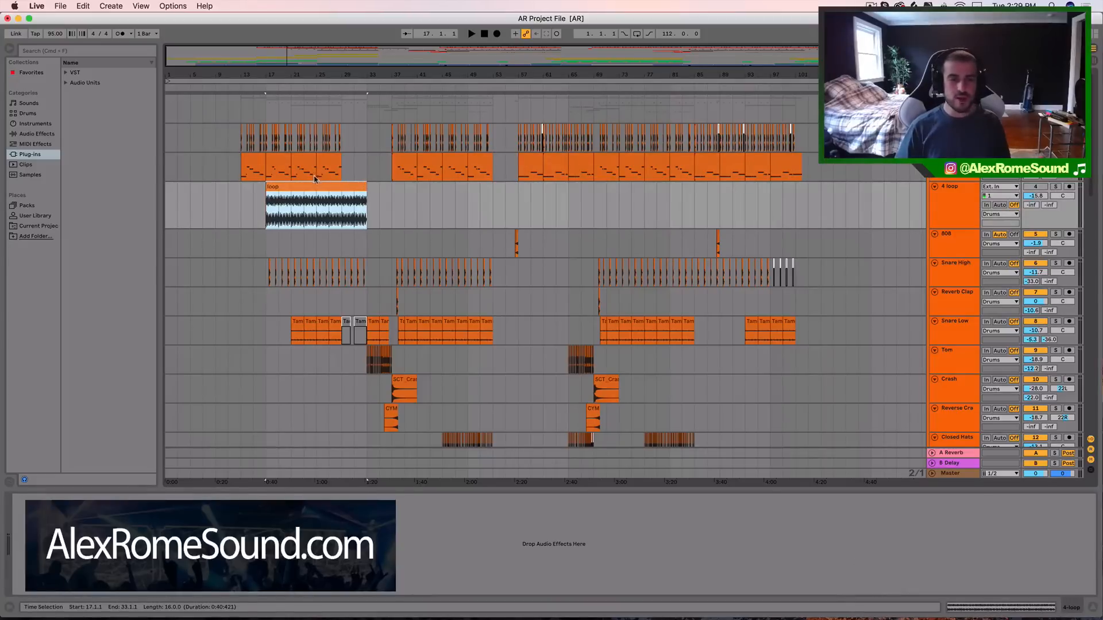
drag(310, 185, 288, 191)
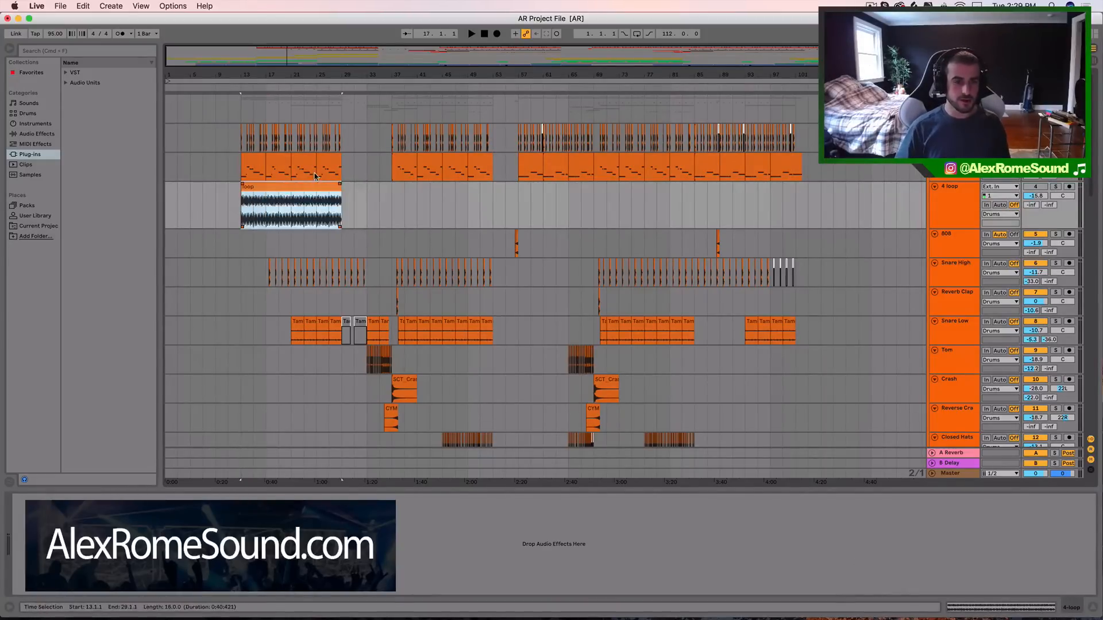
click(322, 170)
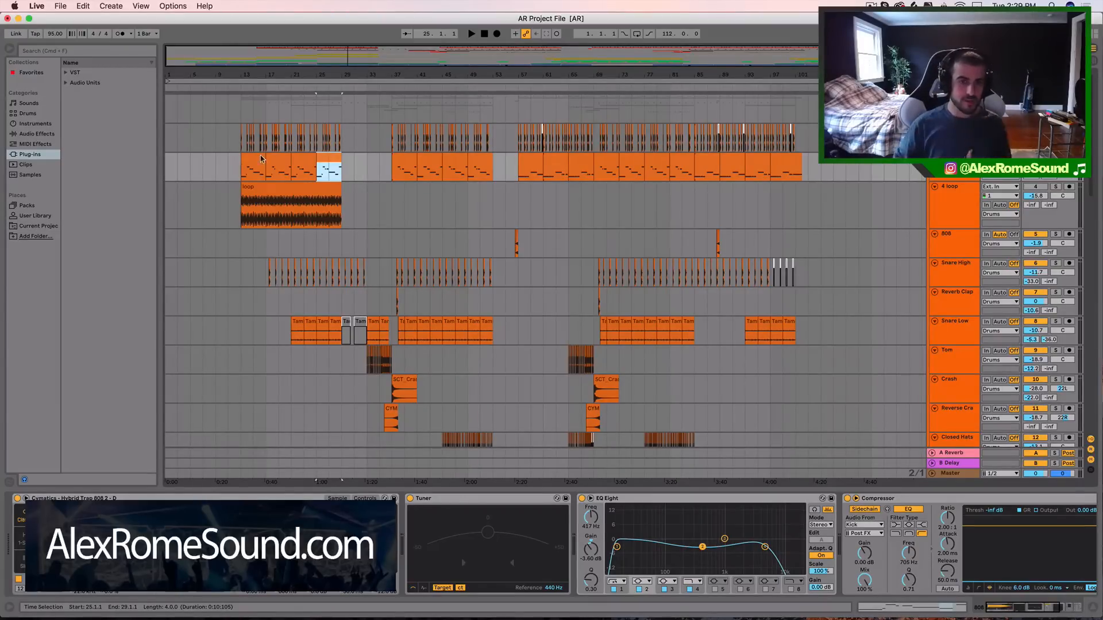
click(371, 202)
click(359, 169)
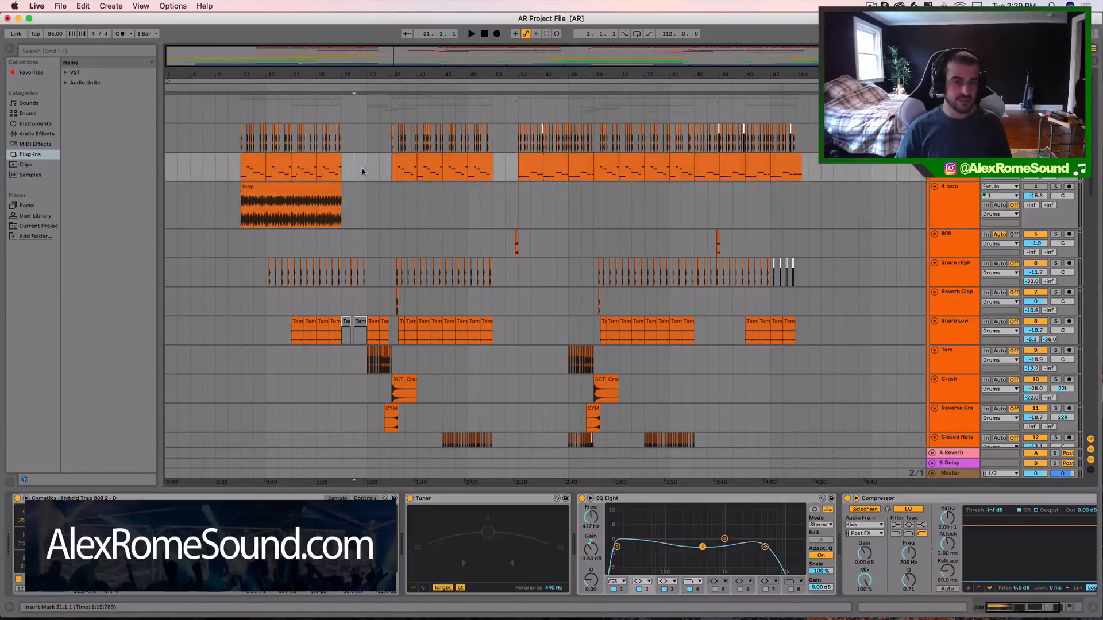
click(373, 176)
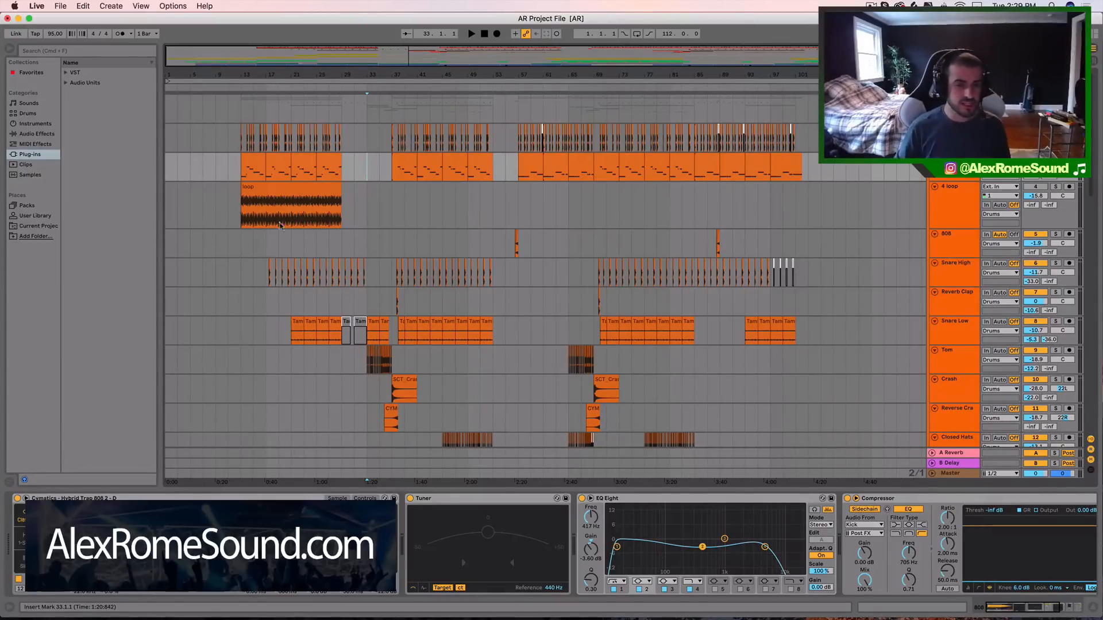
- Examine the start of the loop and Snare High clips, and how the instrument, vocal and effect tracks line up around bars 13 to 21
drag(230, 201, 286, 196)
click(277, 257)
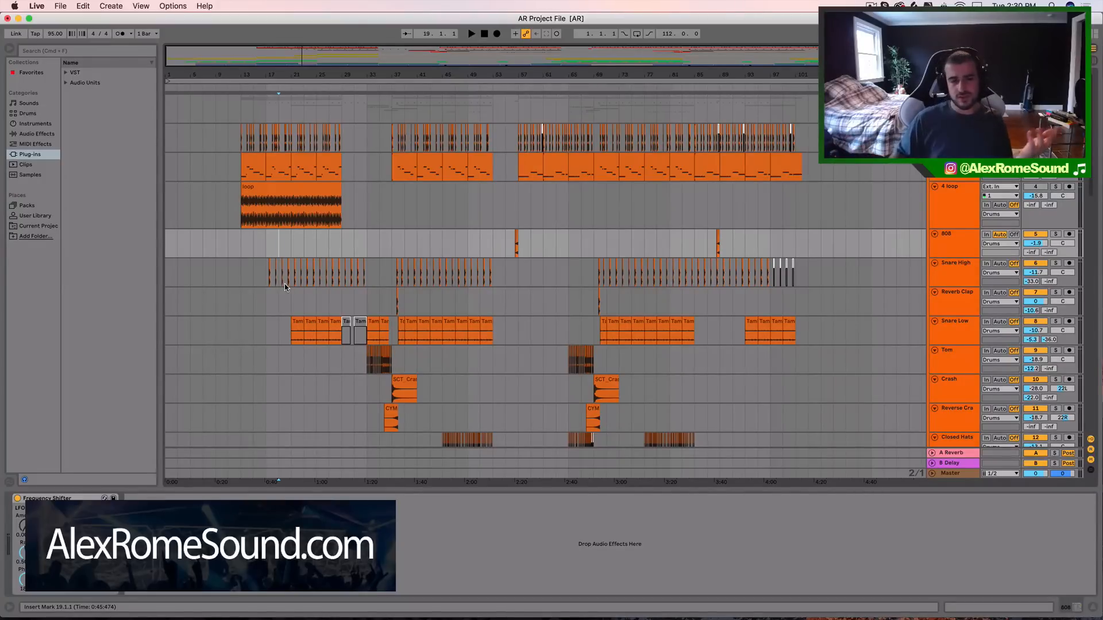
drag(269, 282, 282, 278)
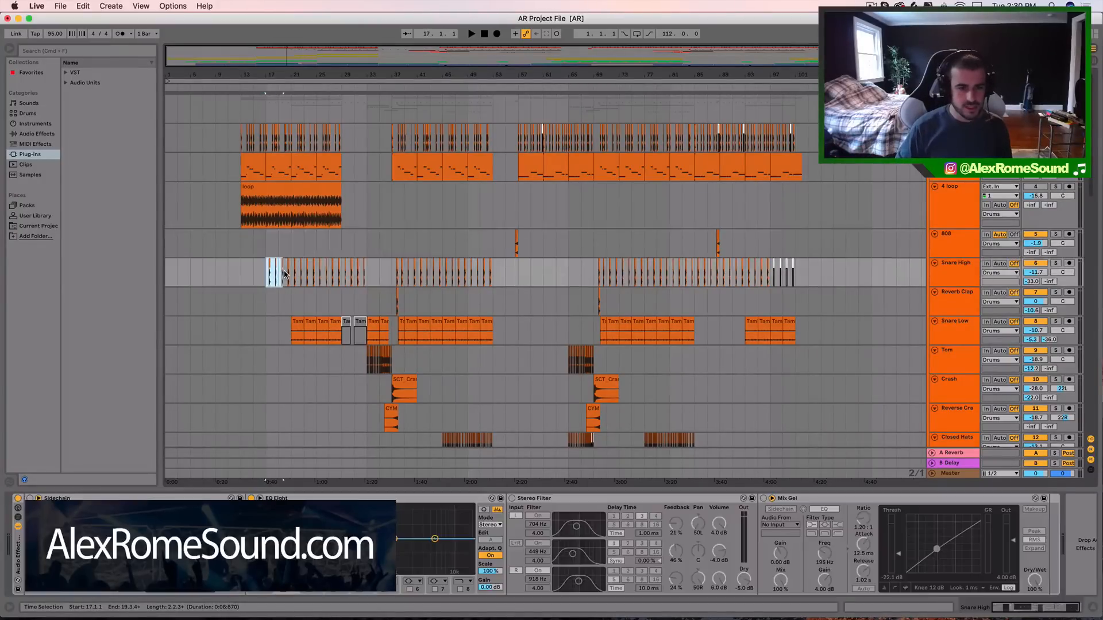
scroll(284, 275, down, 3)
click(284, 274)
scroll(283, 270, down, 10)
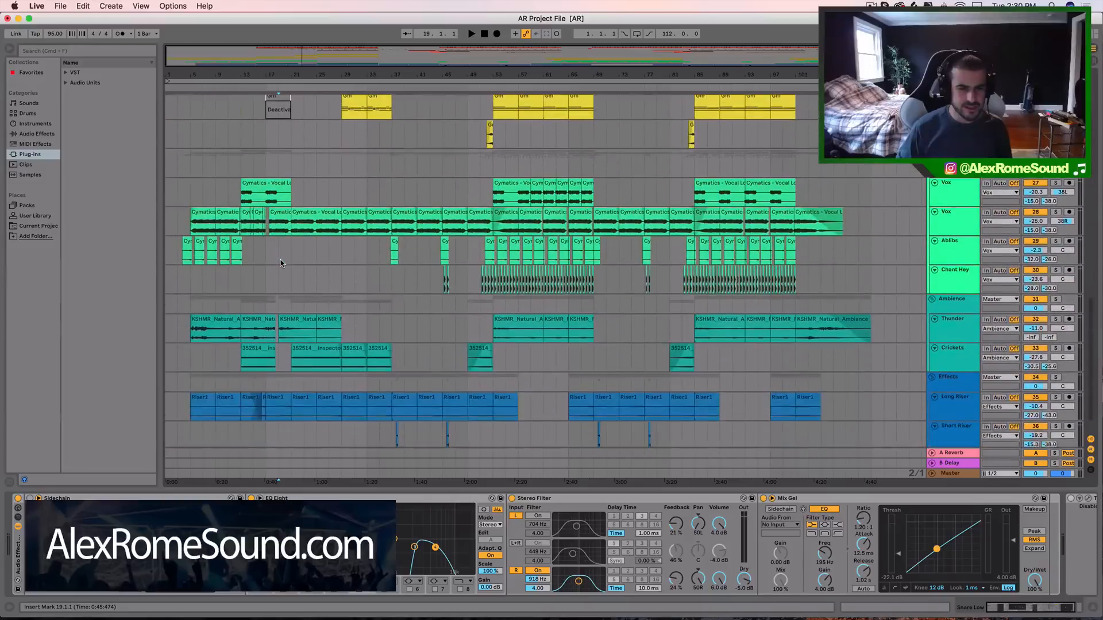
scroll(281, 263, up, 3)
scroll(281, 263, up, 10)
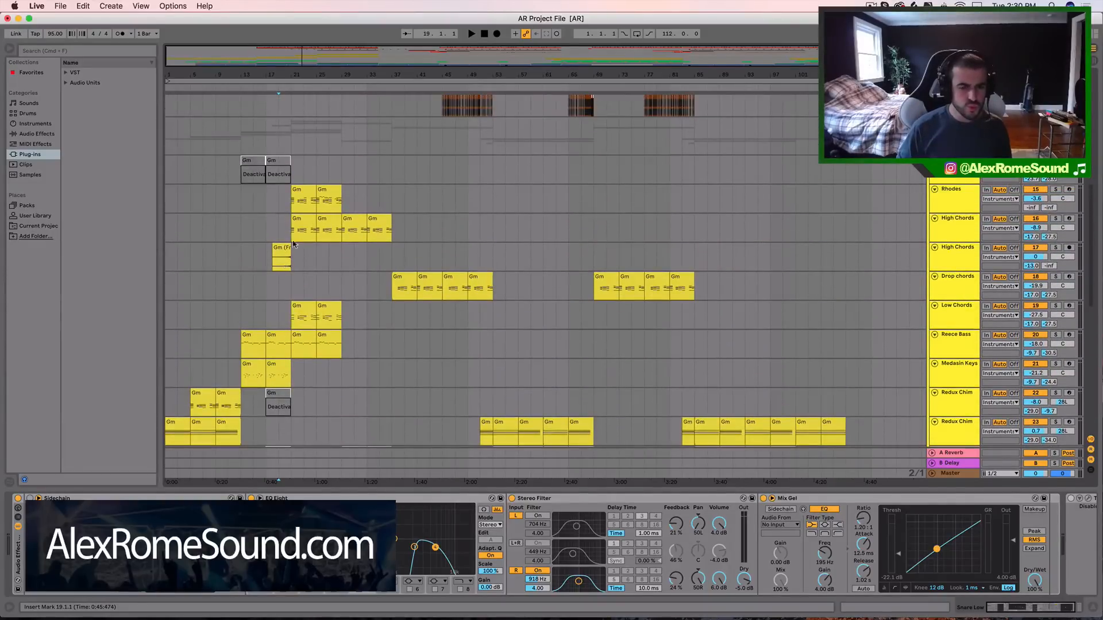
scroll(303, 227, up, 2)
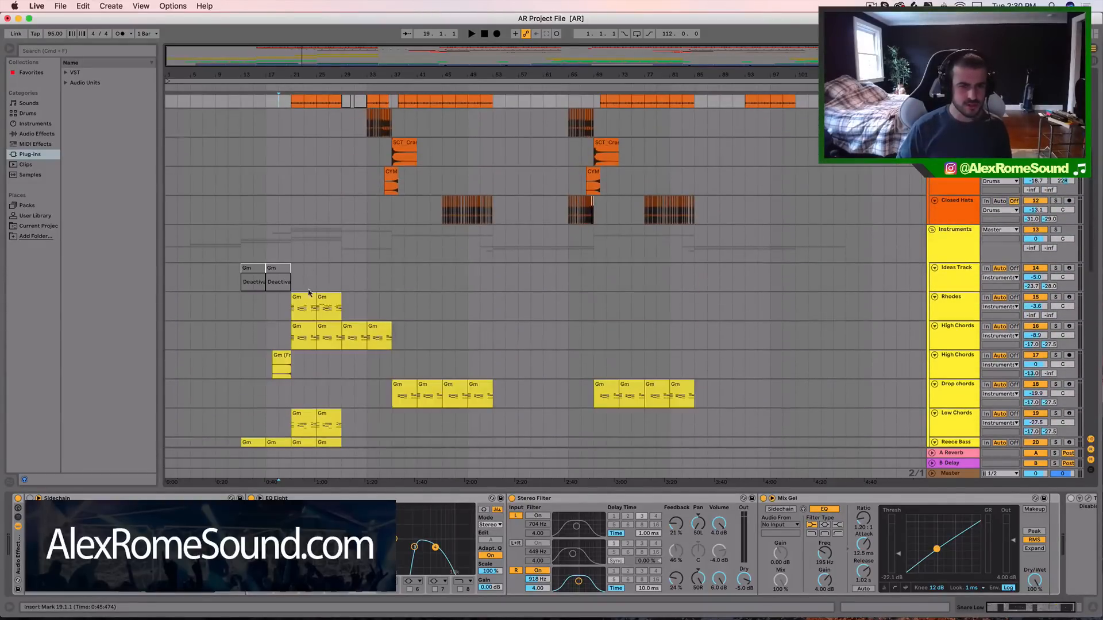
- Audition the Low Chords track in solo from about bar 21, and switch its solo off
click(307, 332)
scroll(306, 334, down, 3)
click(307, 334)
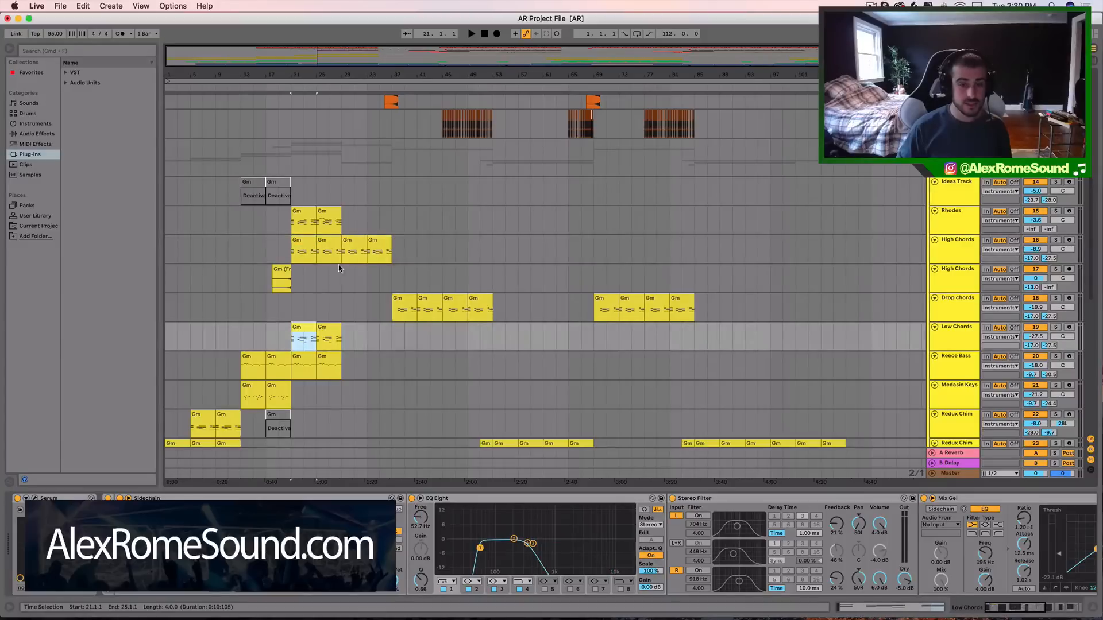
click(1056, 328)
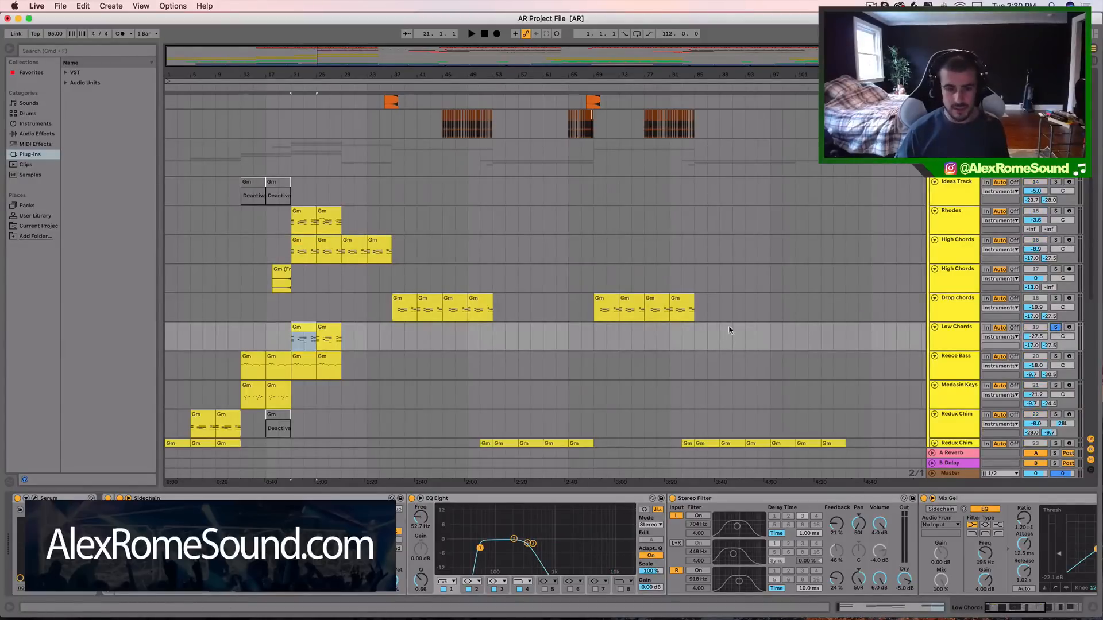
click(288, 86)
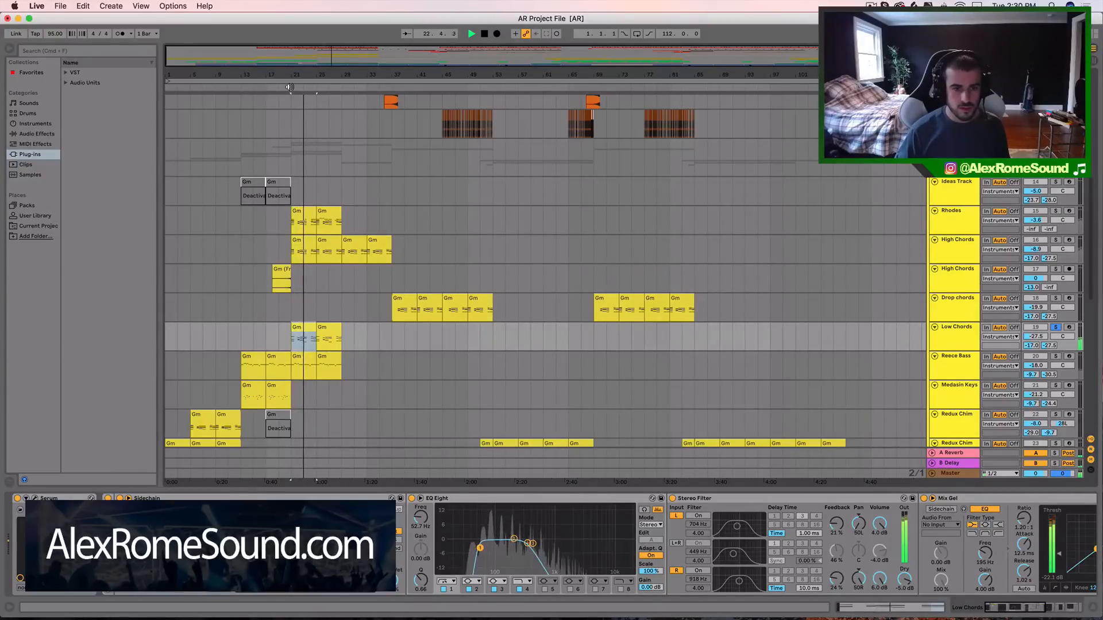
key(space)
click(1055, 327)
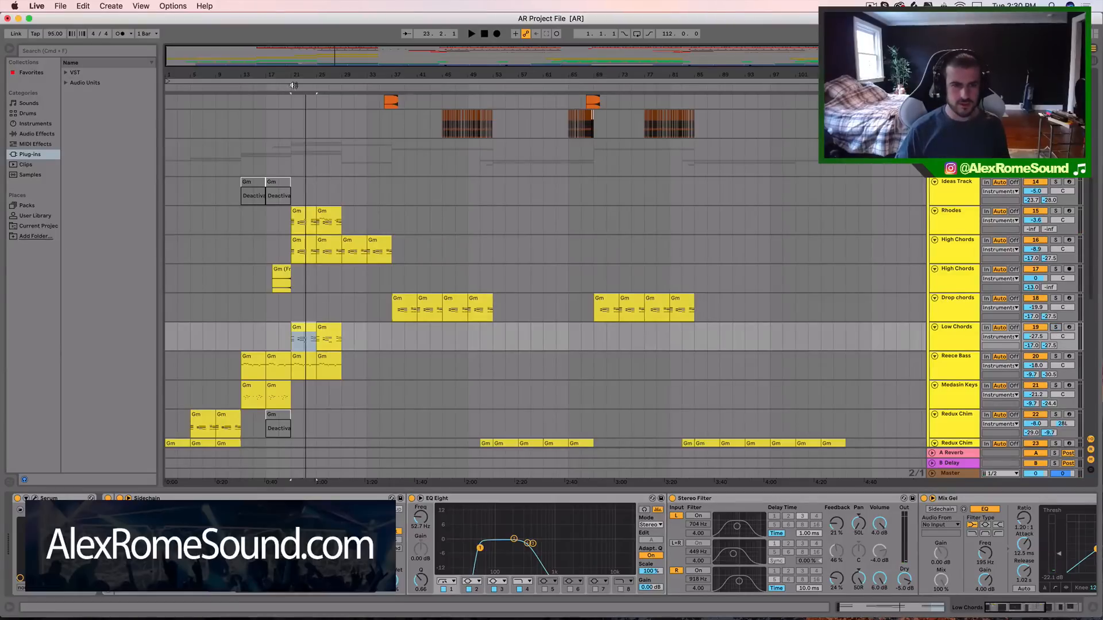
- Examine where the chord and drum clips enter, and play the arrangement from about bar 37
scroll(309, 207, up, 10)
scroll(308, 207, down, 5)
scroll(306, 259, up, 5)
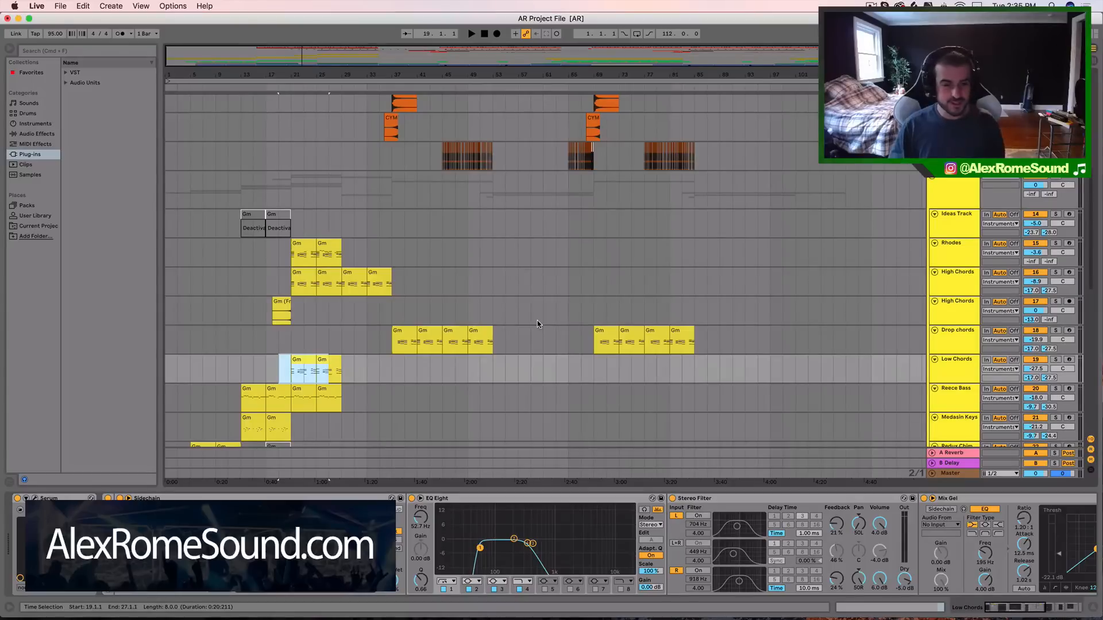
scroll(322, 364, up, 10)
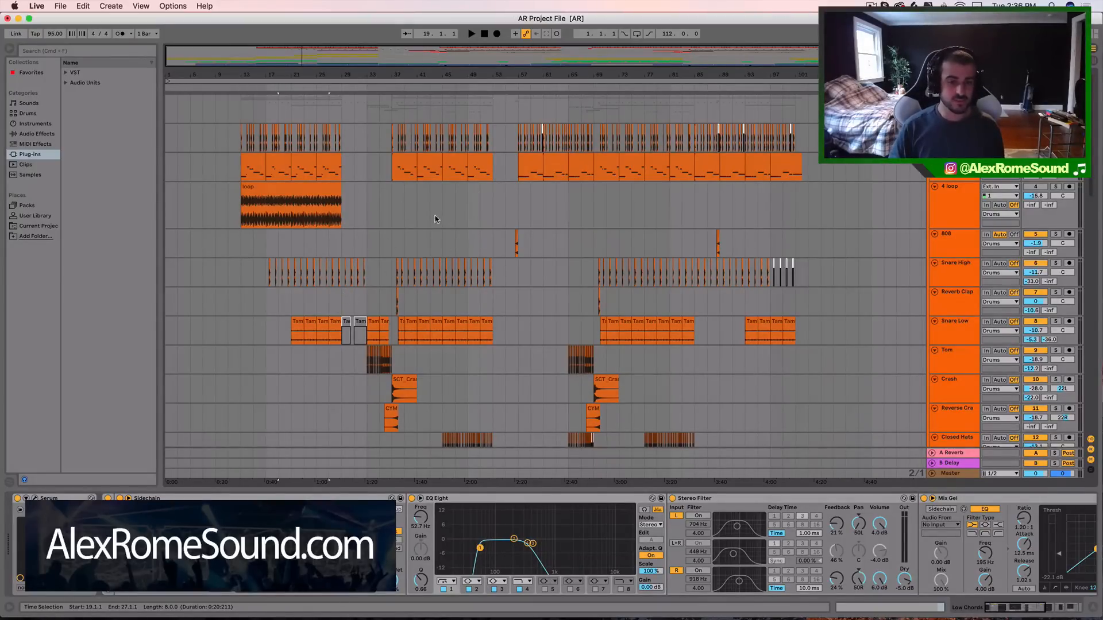
click(389, 87)
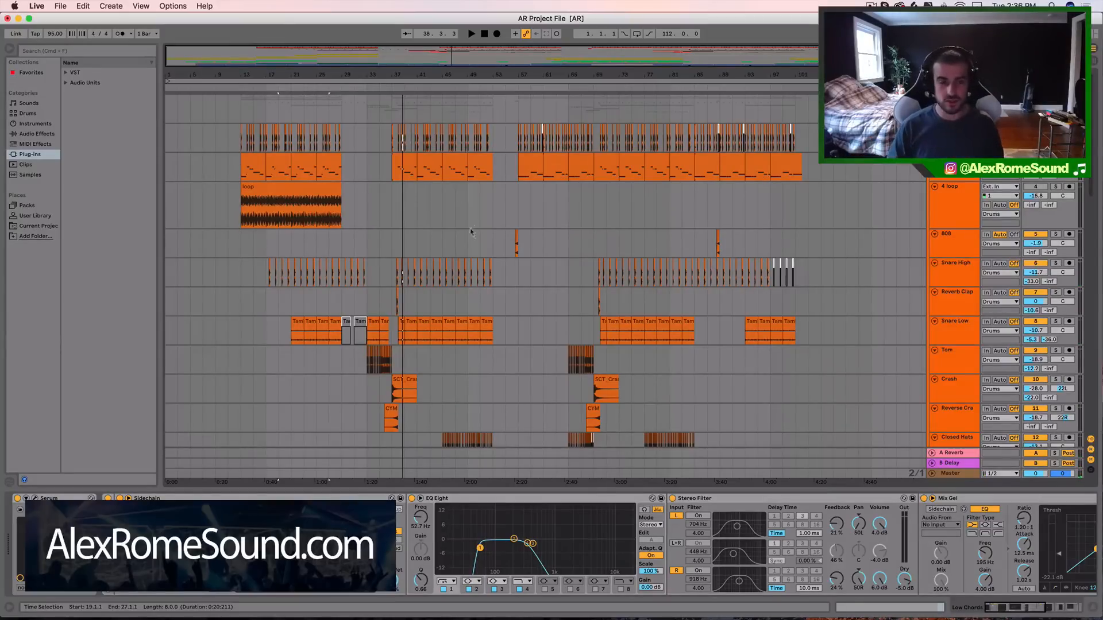
- Select the loop clip spanning bars 13 to 29 and compare it with the drum clips on the other tracks
click(301, 214)
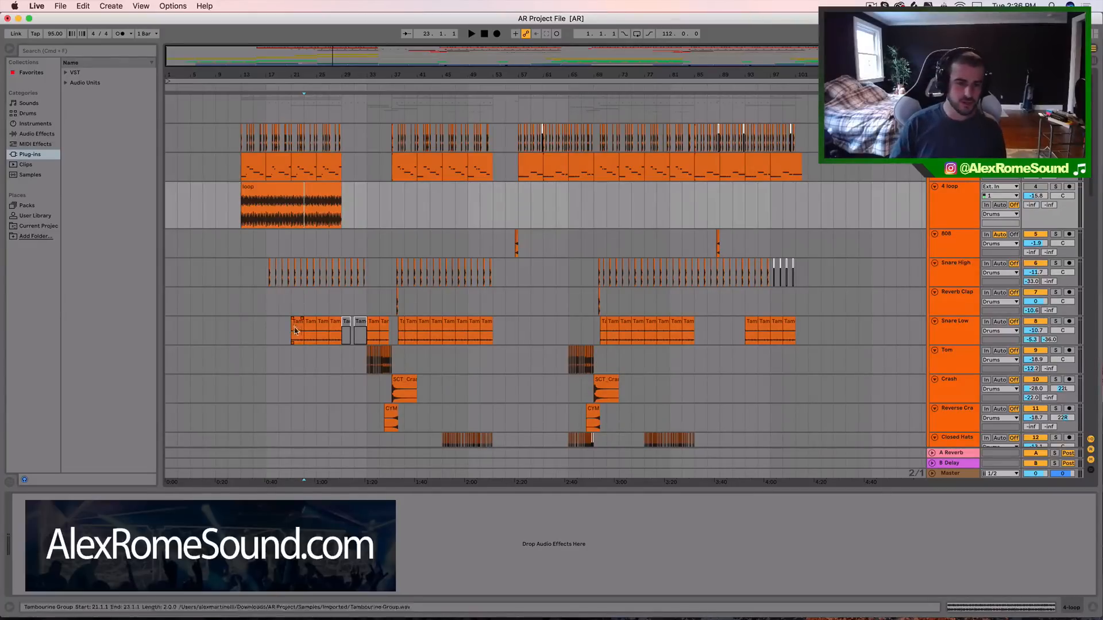
click(312, 189)
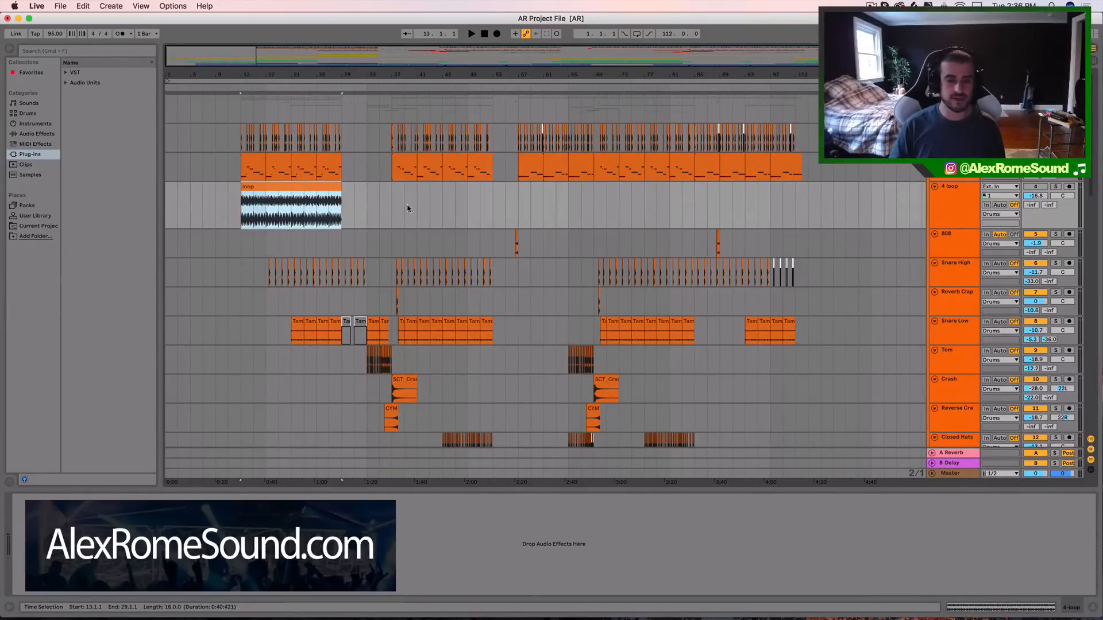
scroll(433, 182, down, 3)
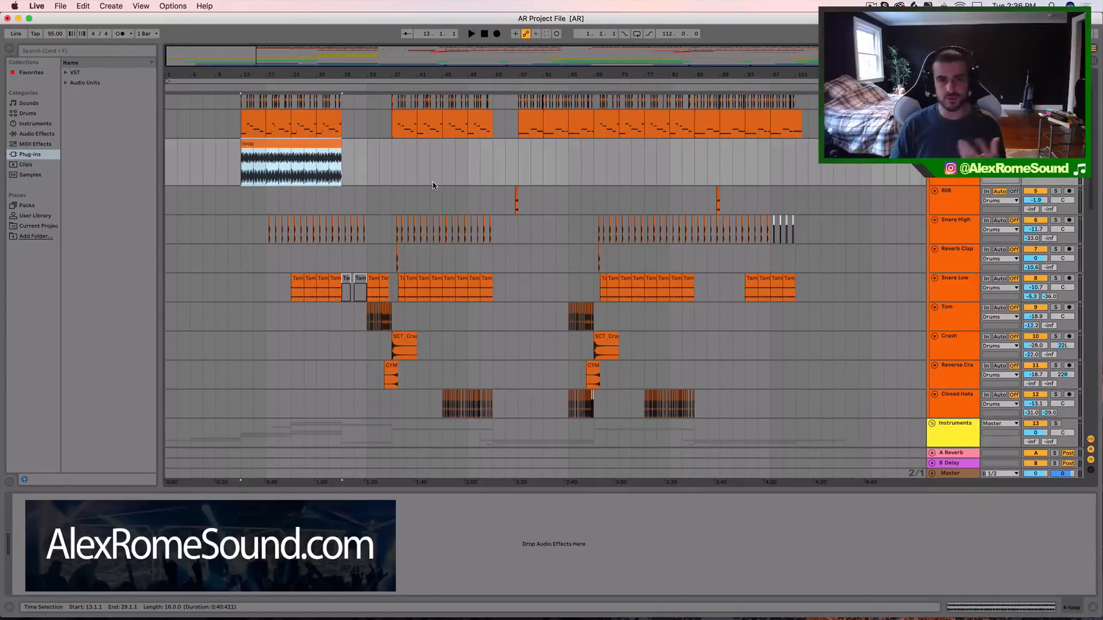
scroll(432, 182, down, 2)
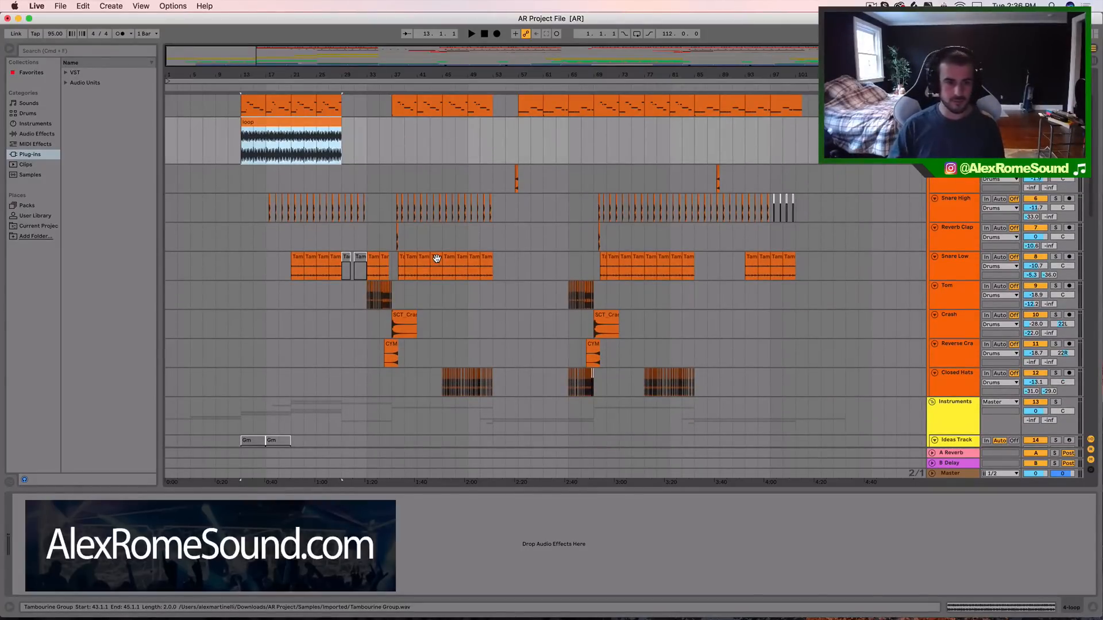
scroll(436, 259, up, 3)
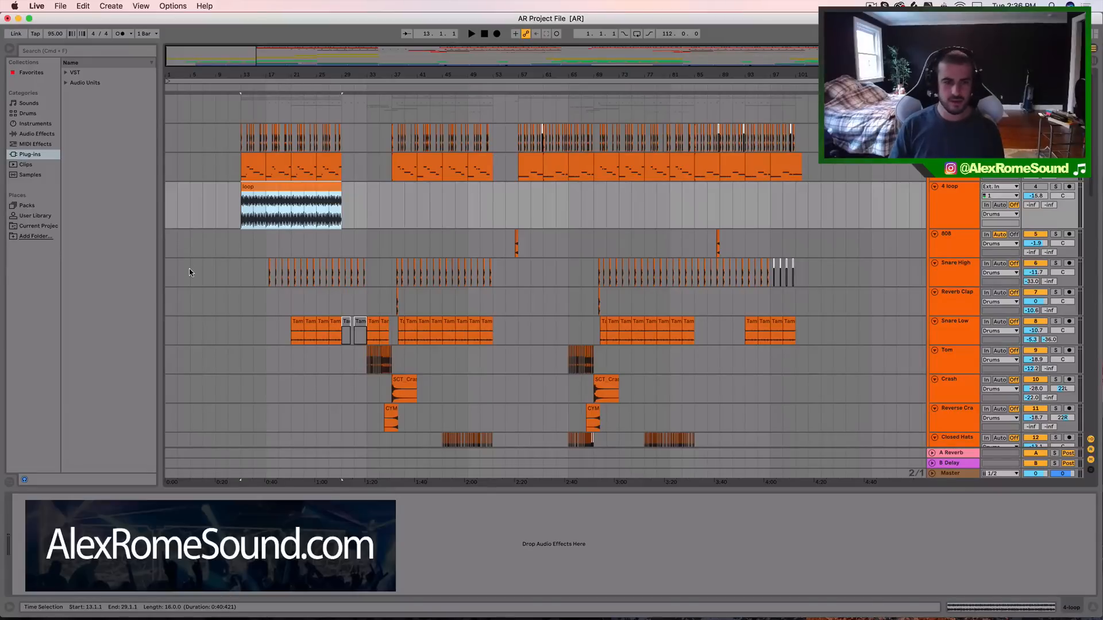
scroll(190, 272, down, 4)
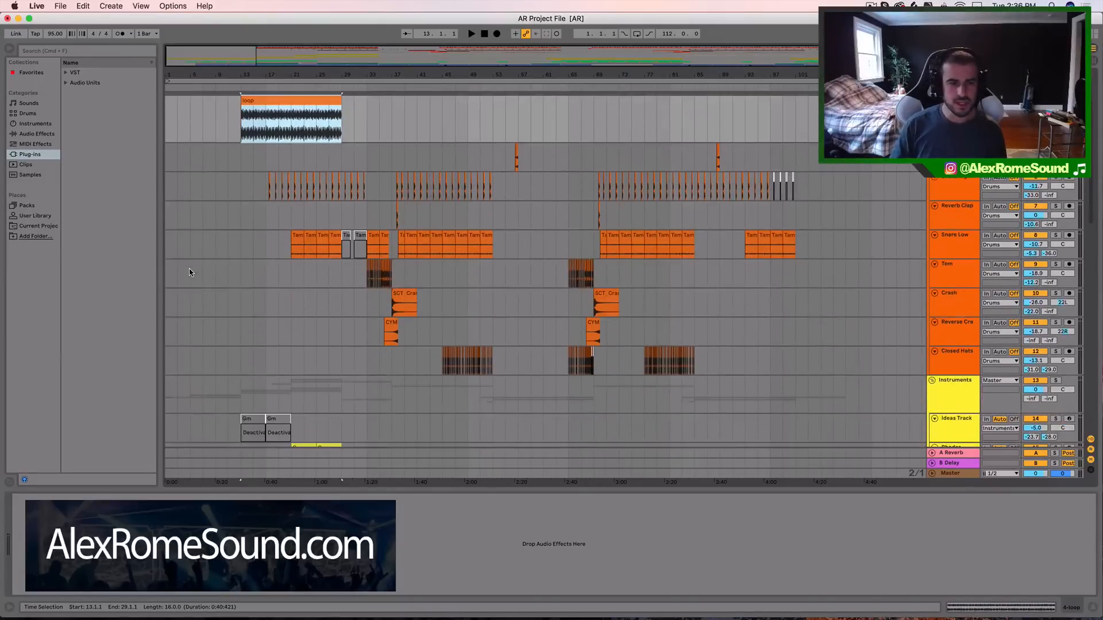
- Play the intro from about bar 7, and again from about bar 13, while checking the instrument and vocal tracks
click(199, 86)
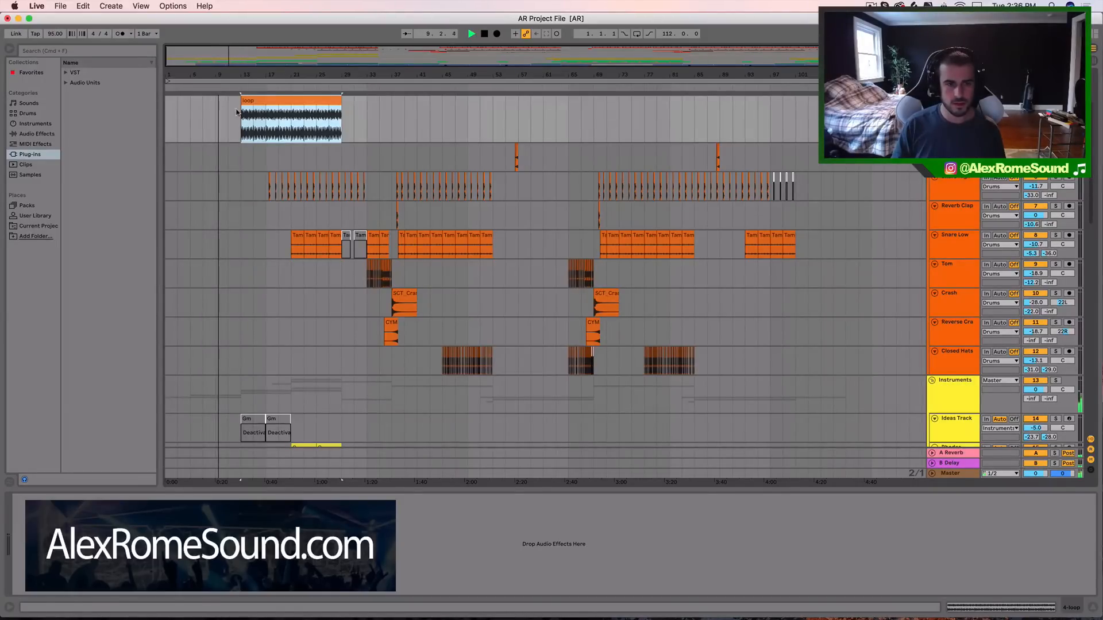
scroll(230, 143, down, 15)
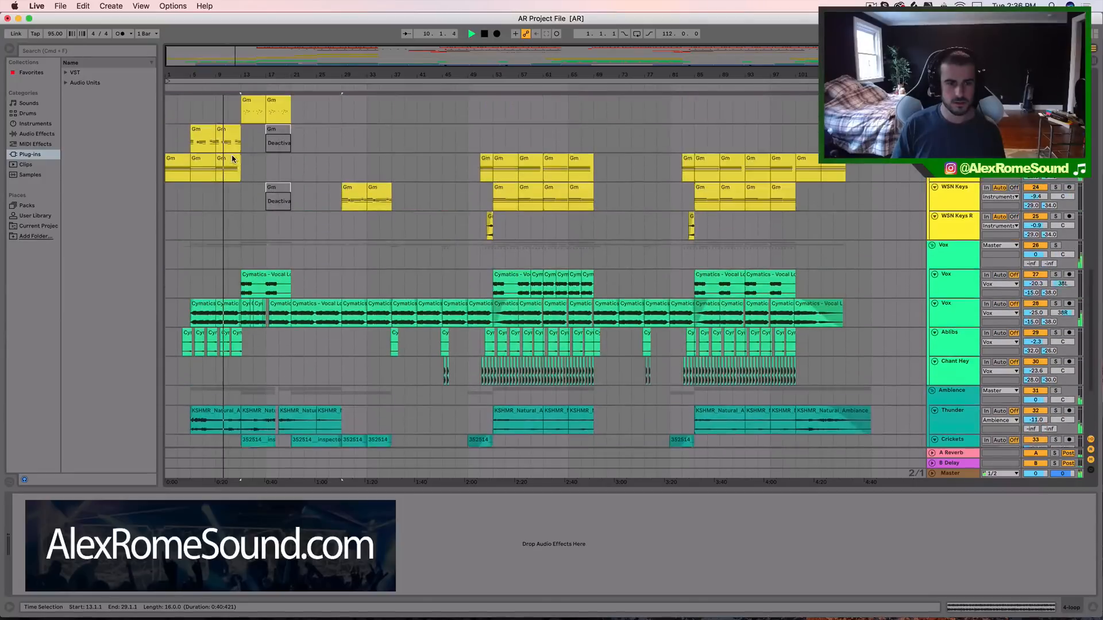
scroll(233, 155, up, 2)
click(237, 88)
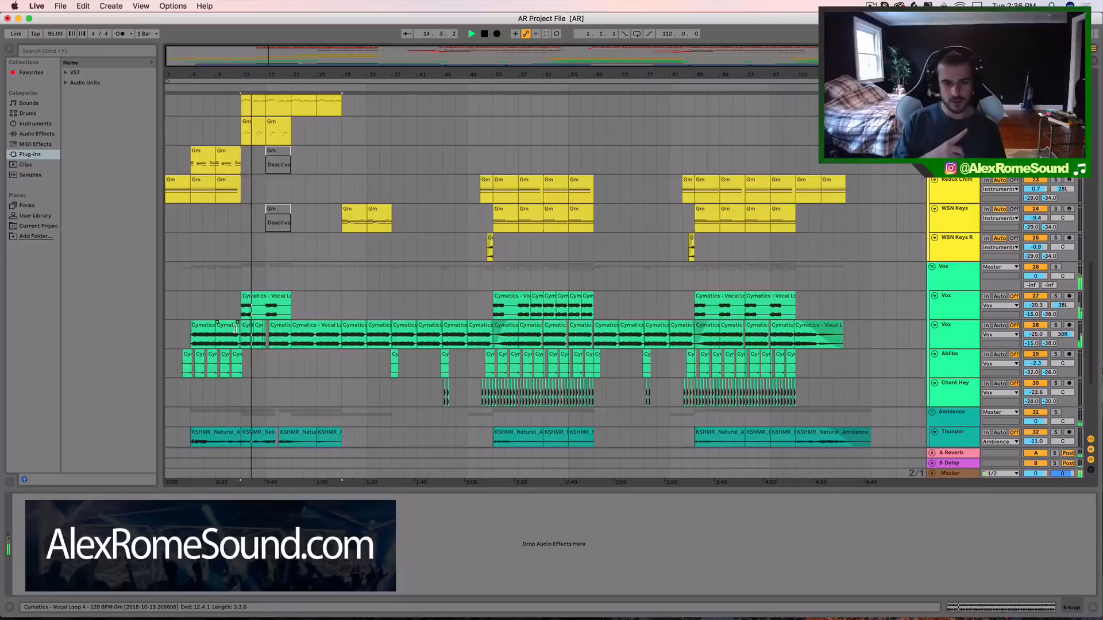
key(space)
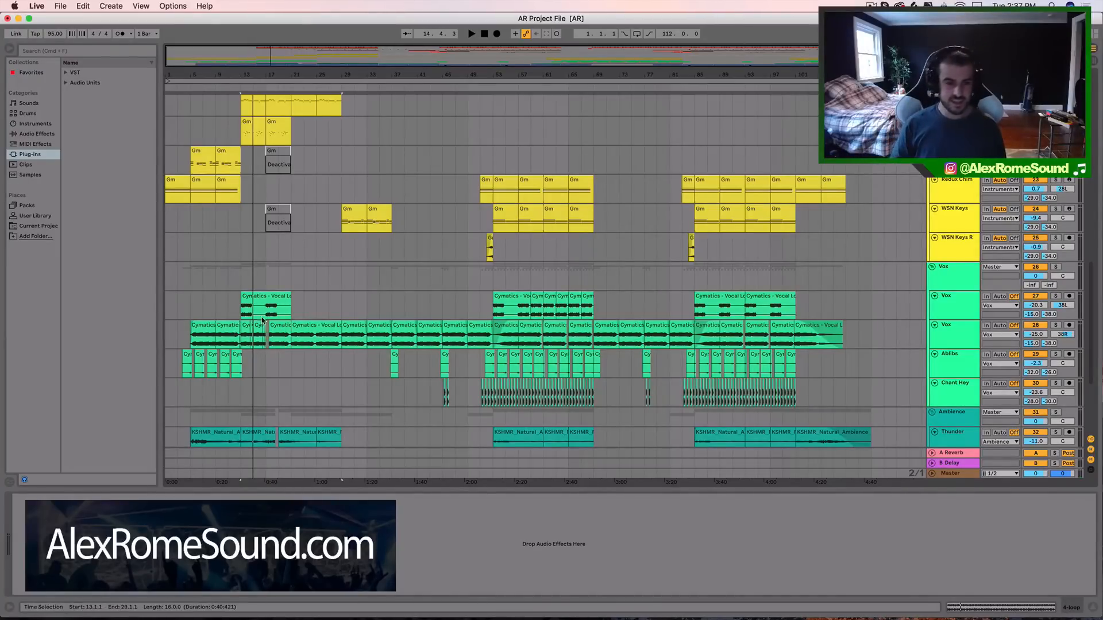
- Examine which drum and instrument clips play around bar 15, and audition the arrangement from that bar
click(255, 312)
scroll(257, 312, up, 15)
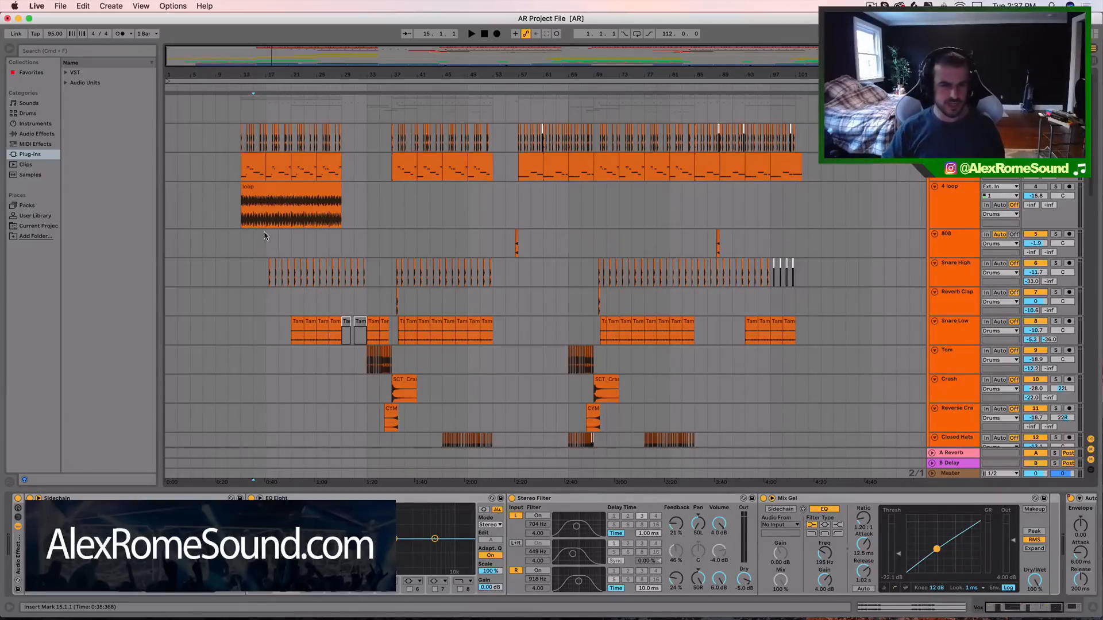
scroll(264, 238, down, 2)
scroll(264, 238, up, 1)
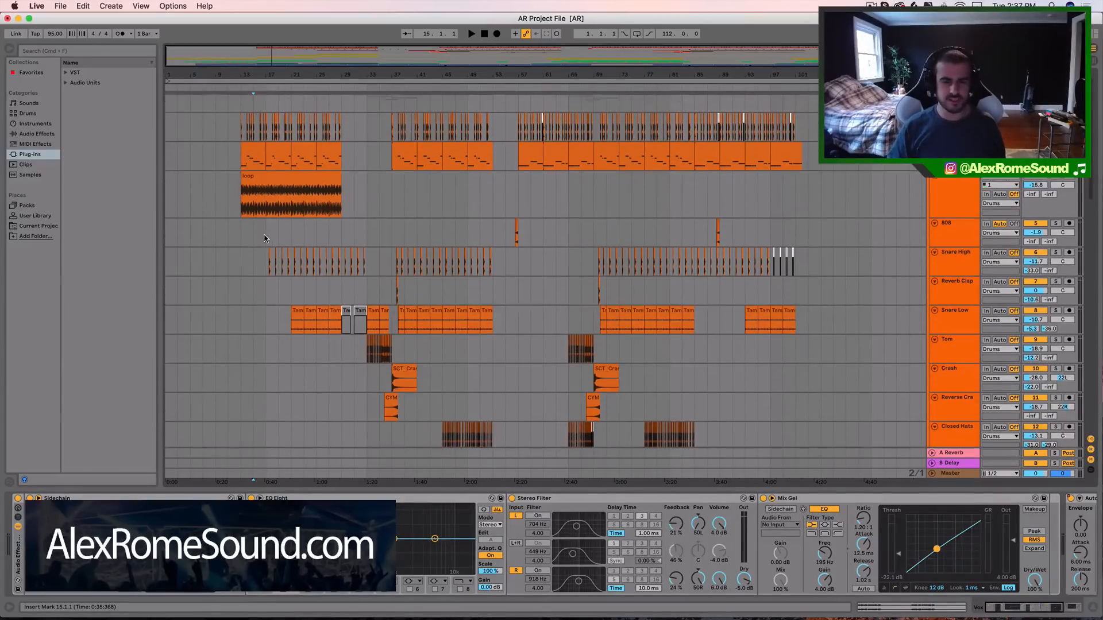
scroll(265, 239, down, 20)
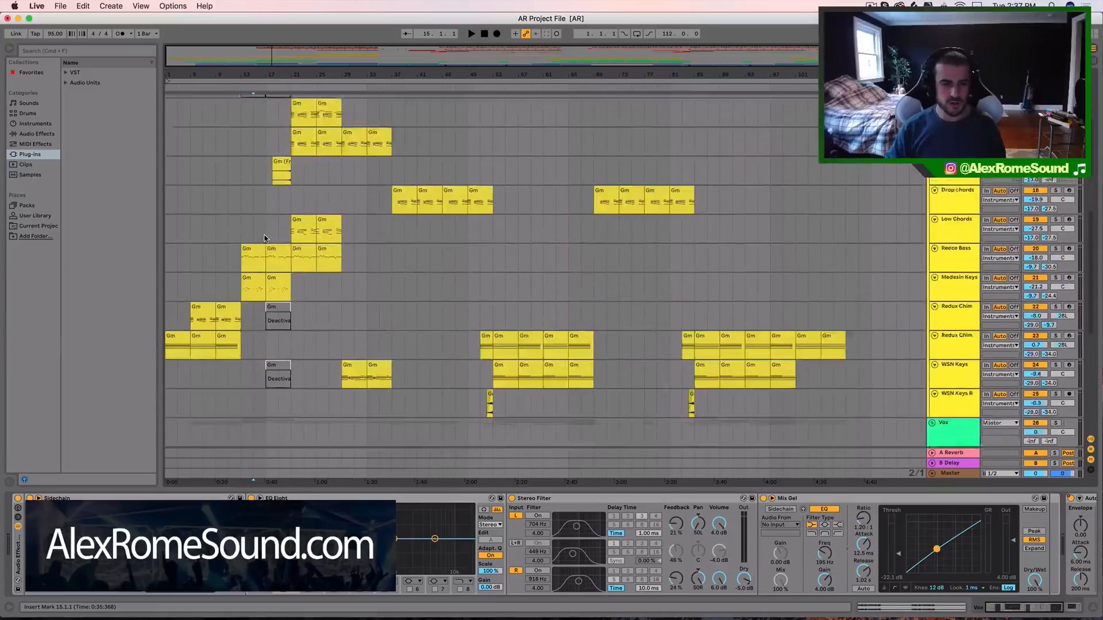
scroll(253, 396, up, 20)
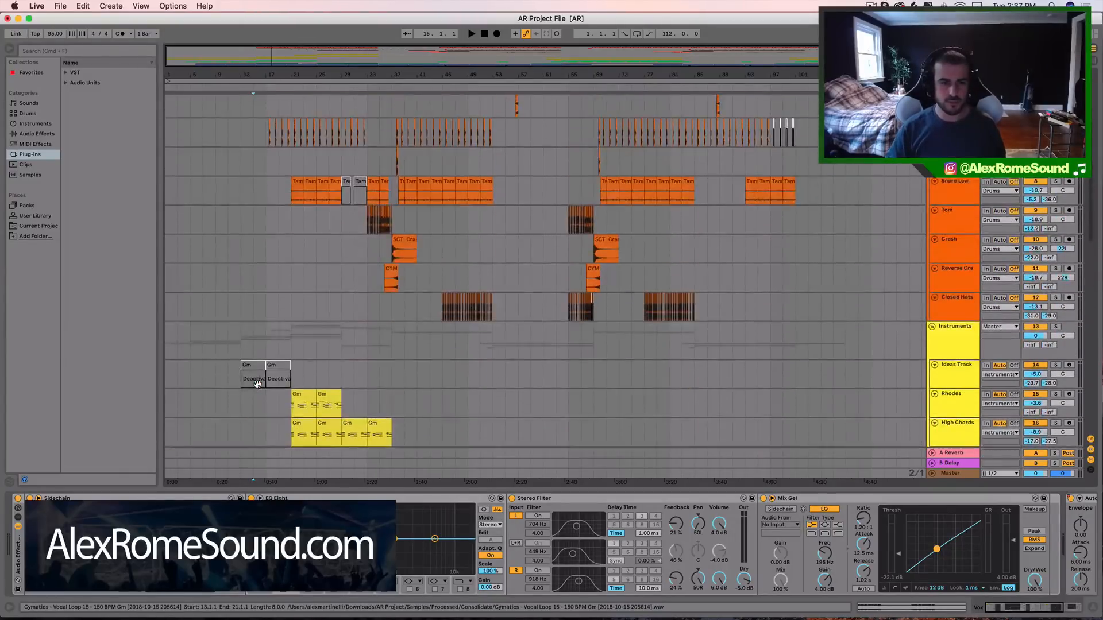
click(253, 88)
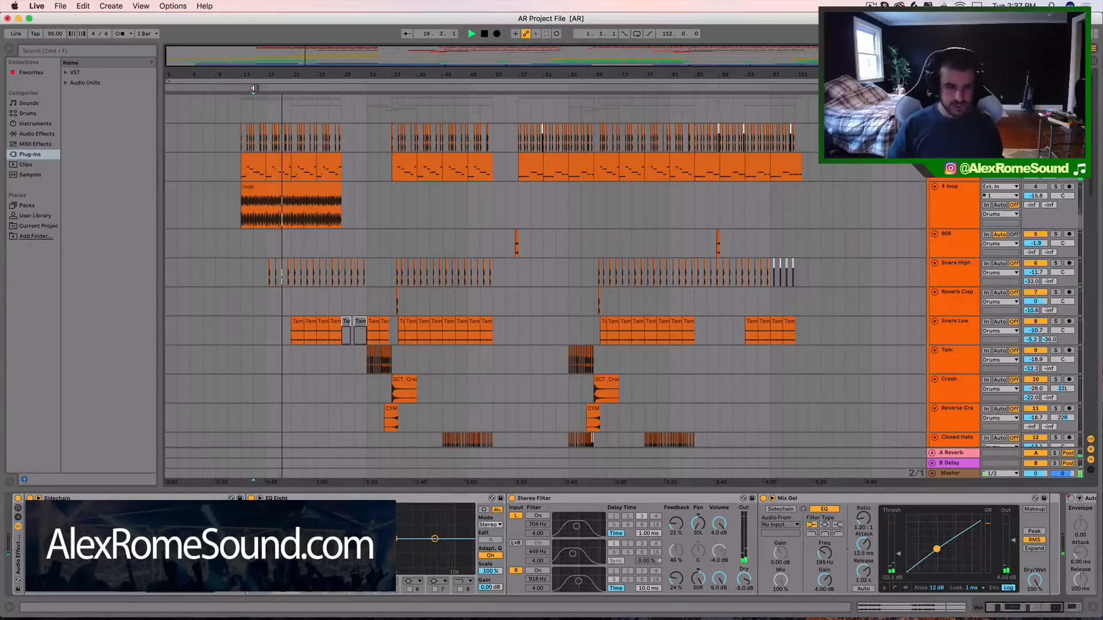
key(space)
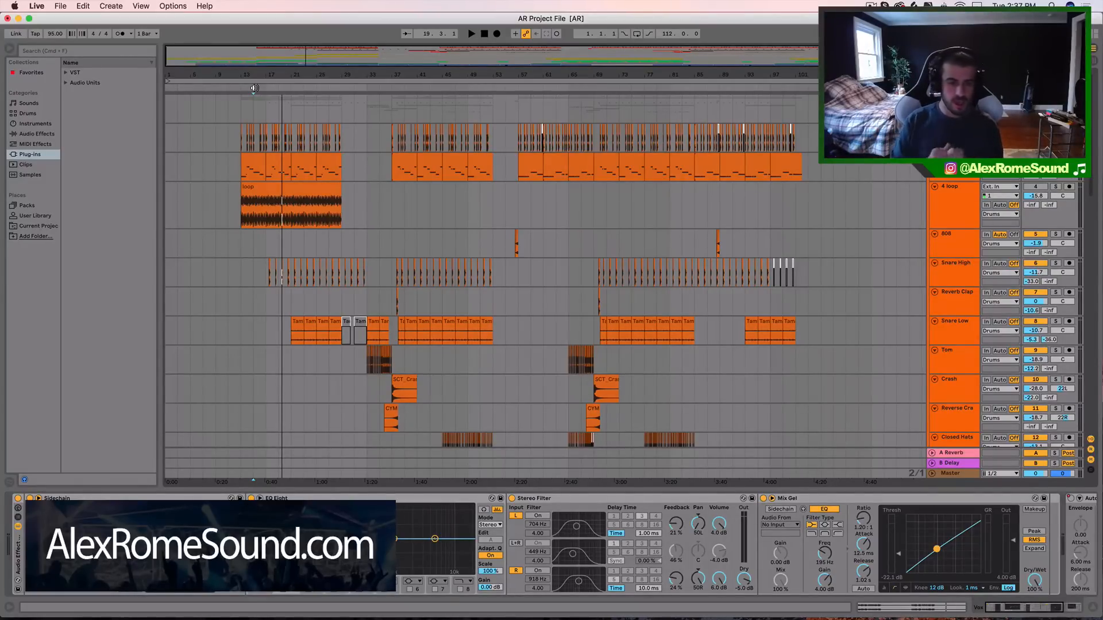
click(254, 88)
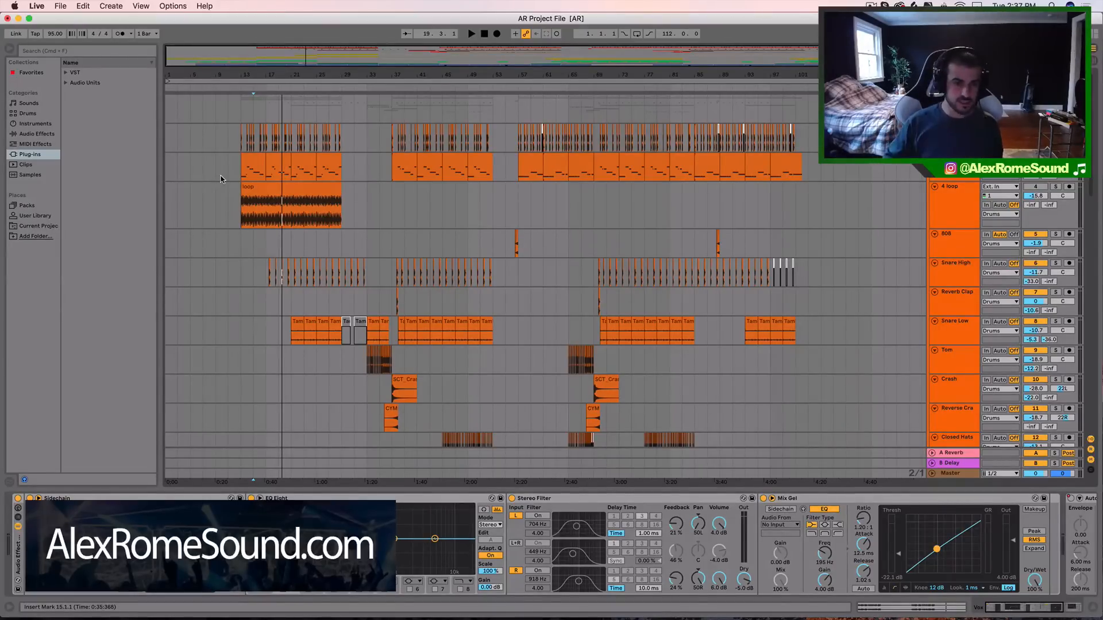
- Select the loop clip, switch the loop track off and on, and play the arrangement from about bar 13
click(316, 214)
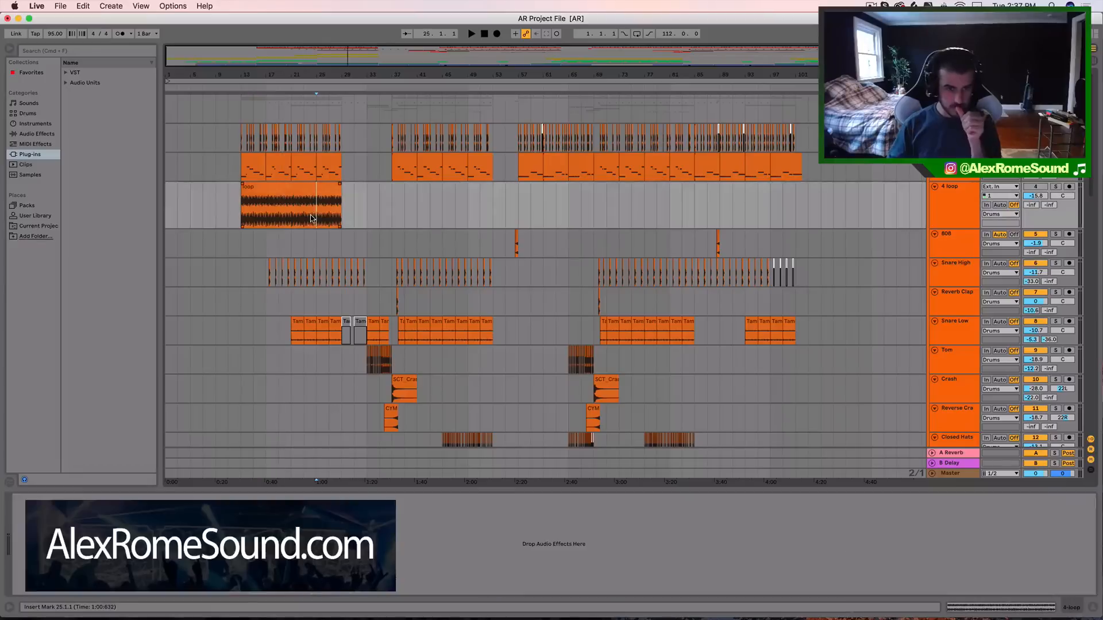
click(325, 189)
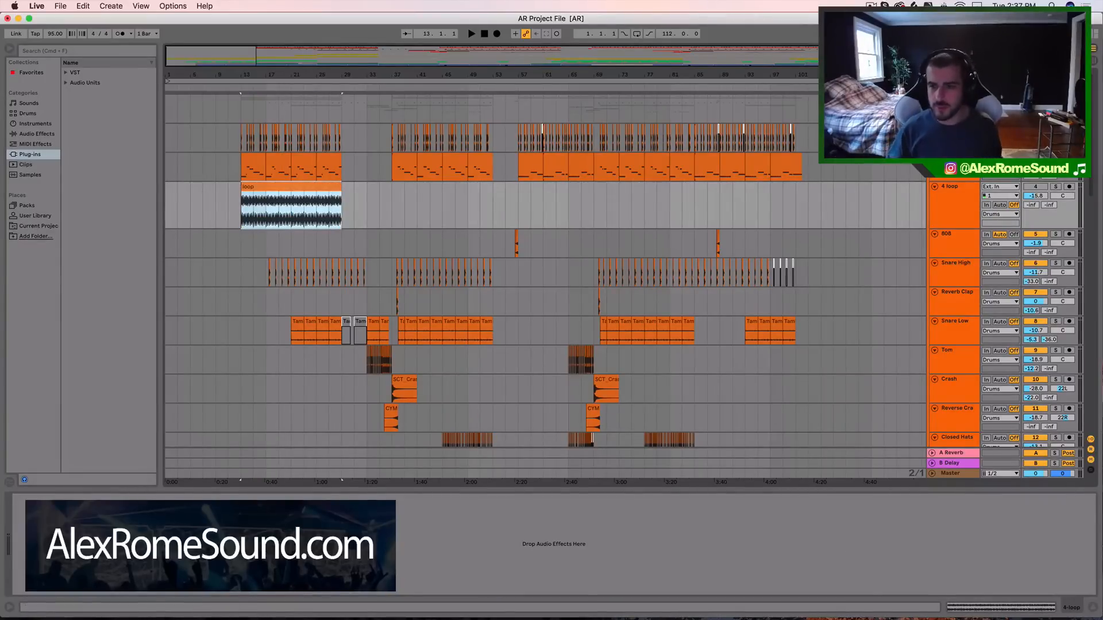
click(1036, 187)
click(1037, 187)
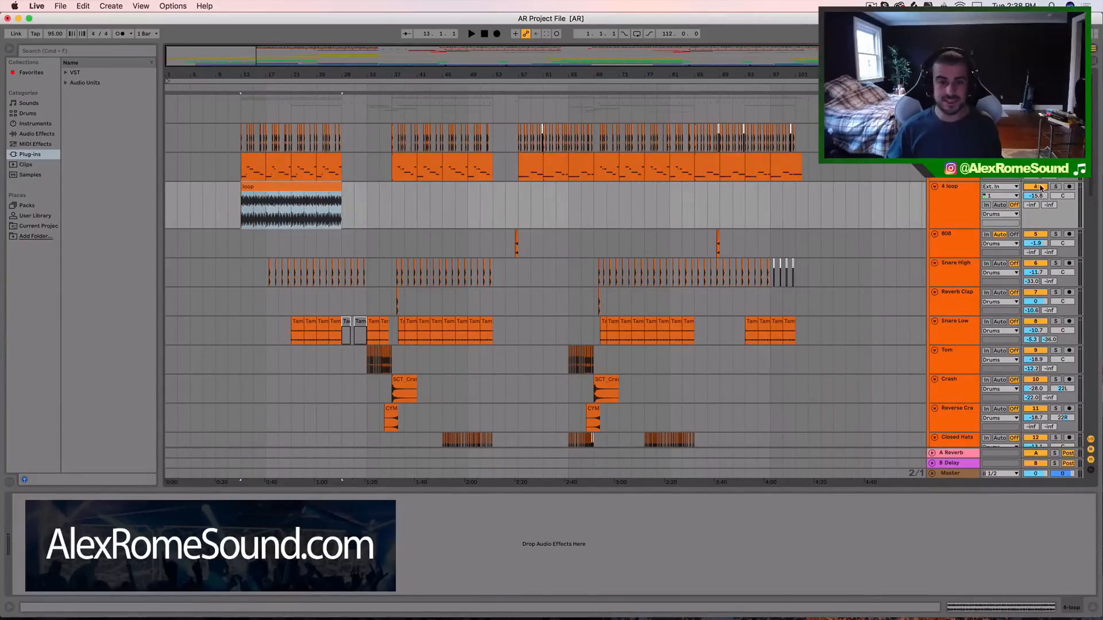
click(239, 84)
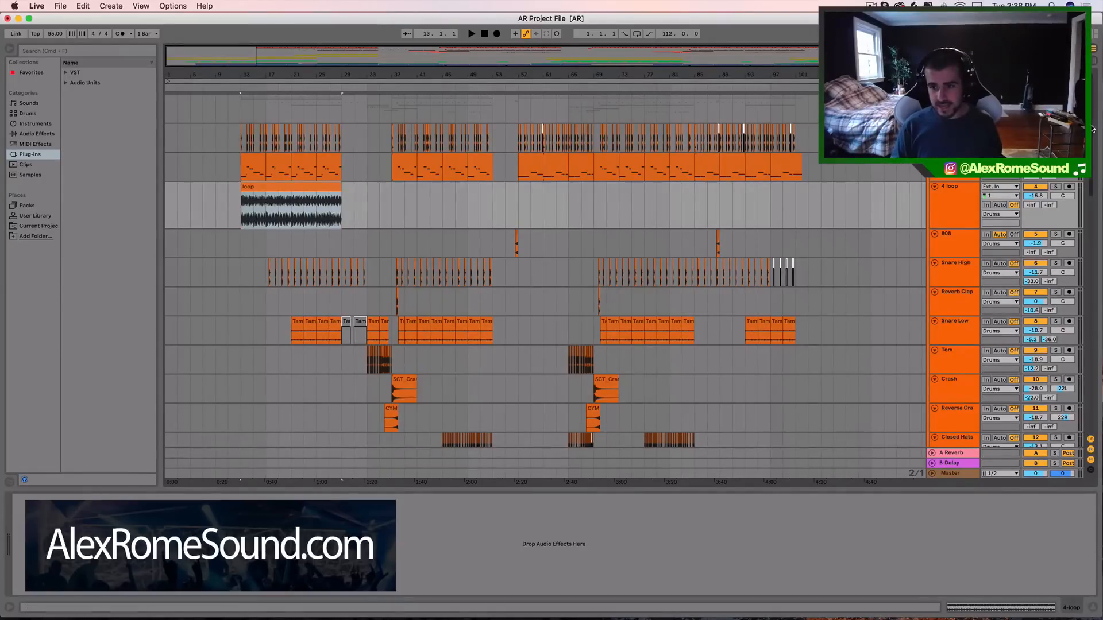
- Lower the loop track's volume to -16.7 dB during playback from bar 13, and stop playback
click(1056, 187)
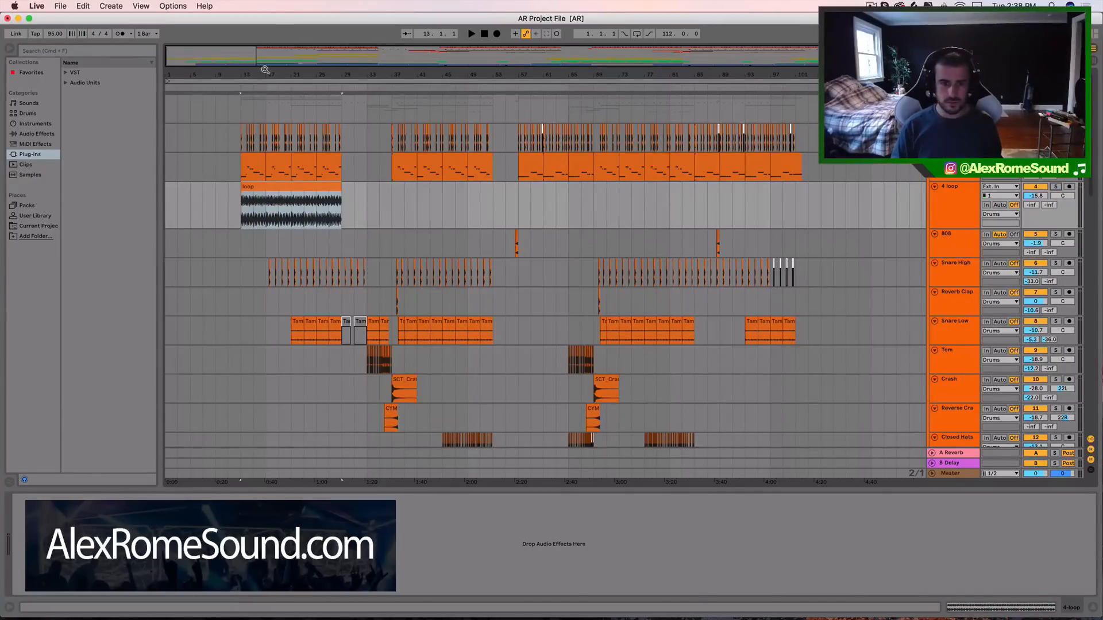
click(240, 87)
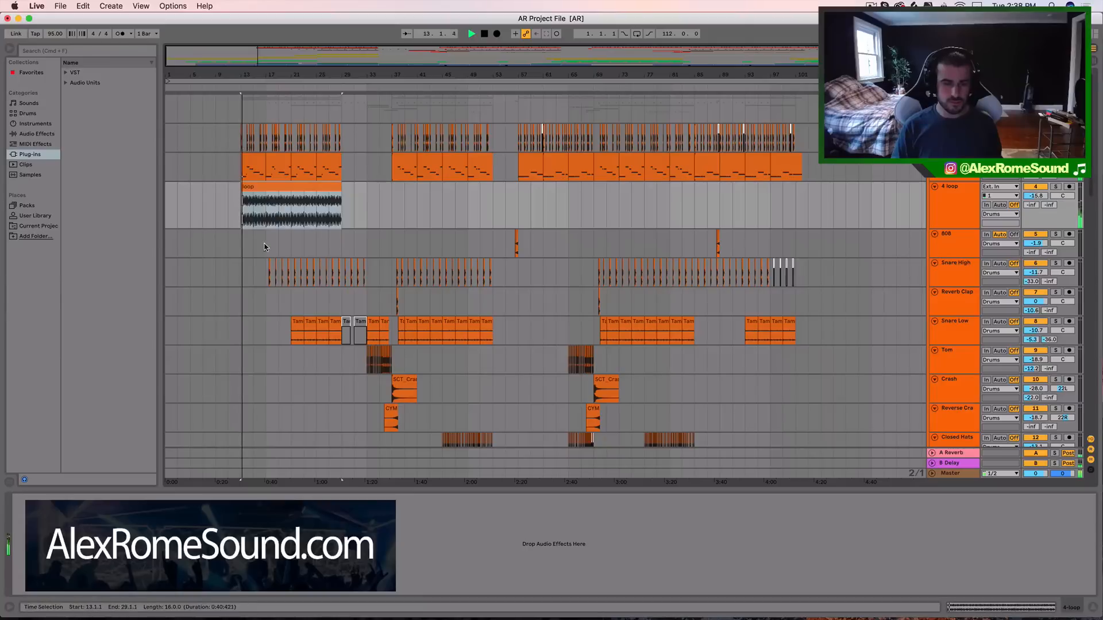
drag(1037, 196, 1036, 200)
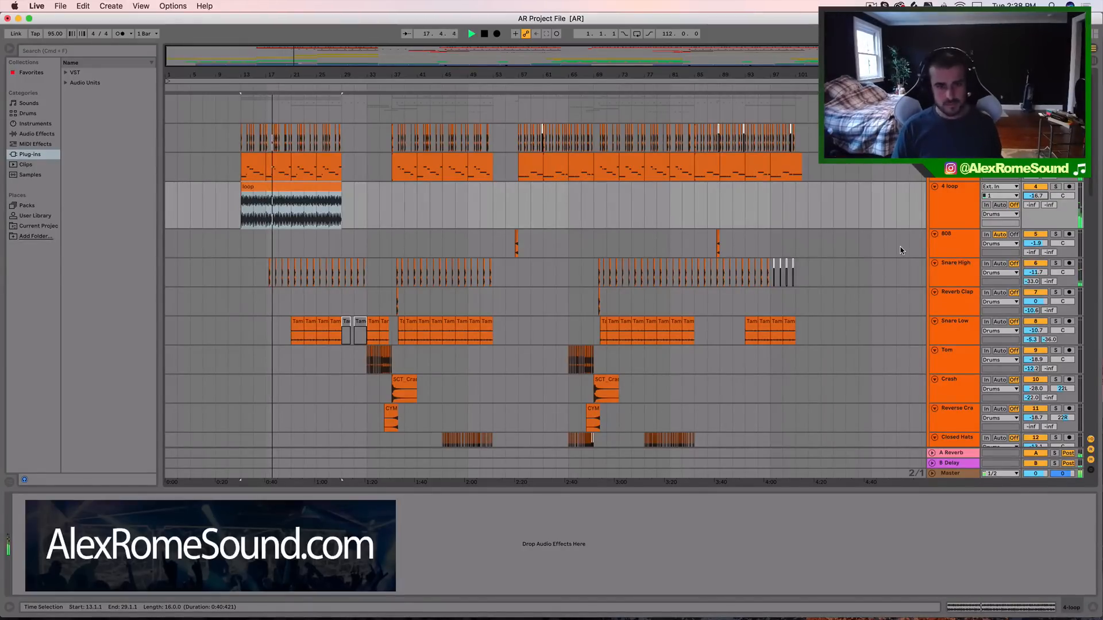
key(space)
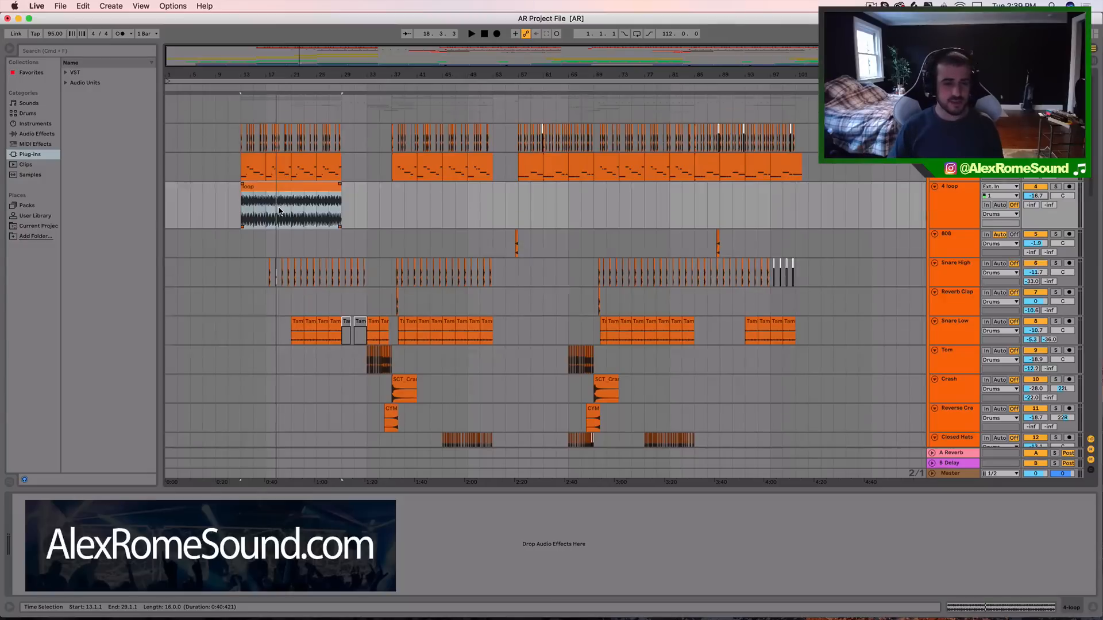
- Examine how the drum, instrument, vocal and ambience clips line up with the loop clip around bars 13 to 29
scroll(280, 211, down, 5)
scroll(279, 211, up, 5)
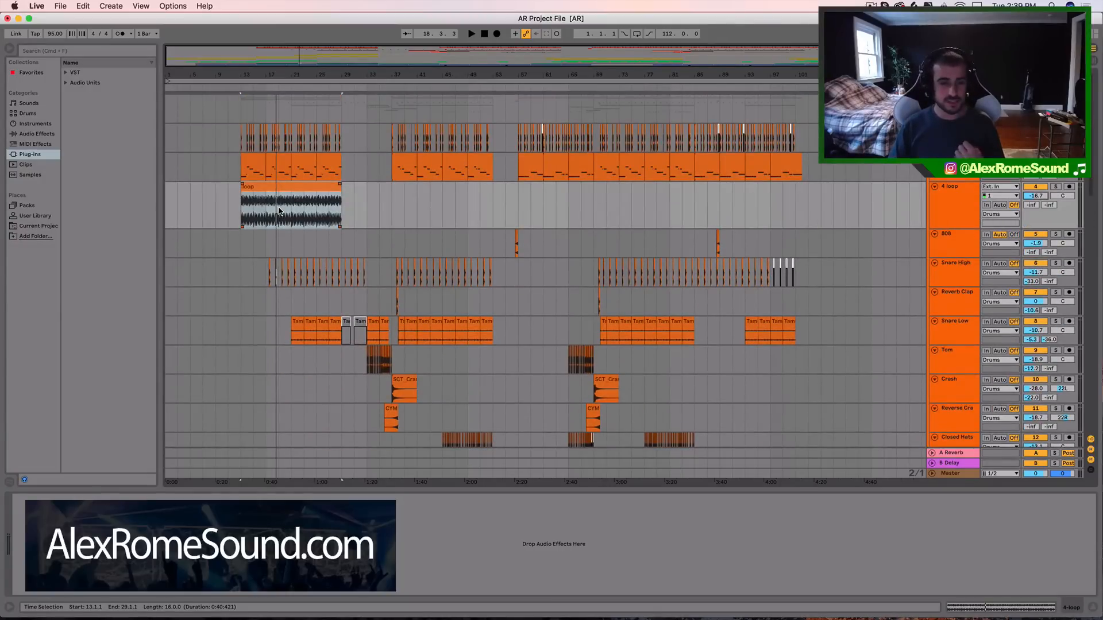
scroll(289, 219, down, 5)
scroll(289, 218, down, 3)
scroll(290, 219, down, 5)
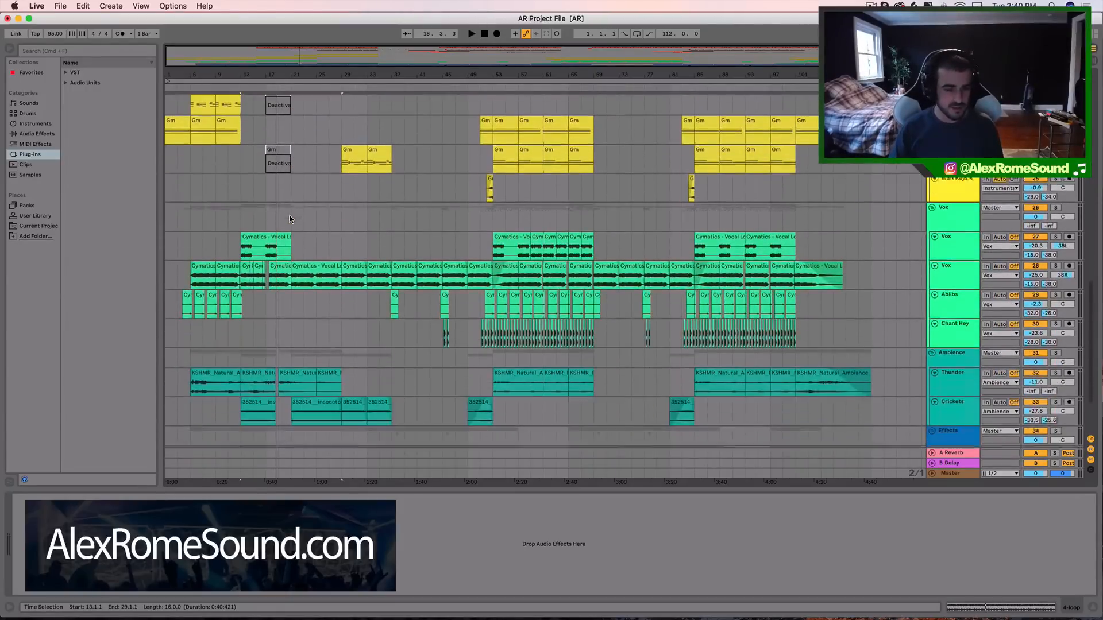
scroll(290, 218, down, 3)
scroll(290, 218, up, 15)
scroll(290, 219, down, 5)
scroll(290, 219, up, 6)
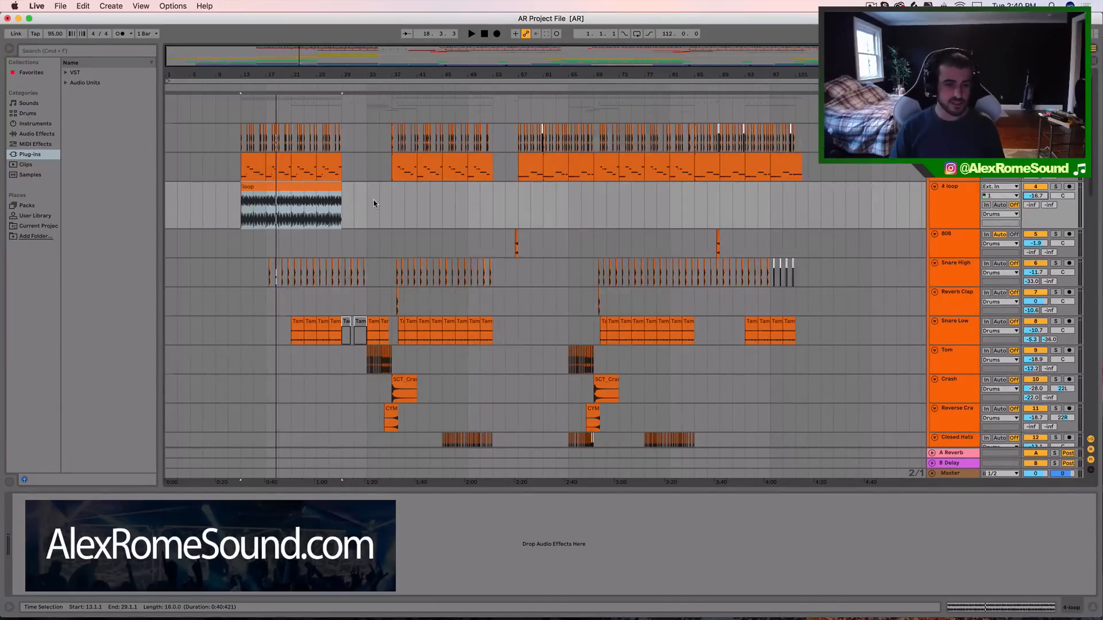
scroll(374, 203, down, 3)
scroll(373, 184, up, 1)
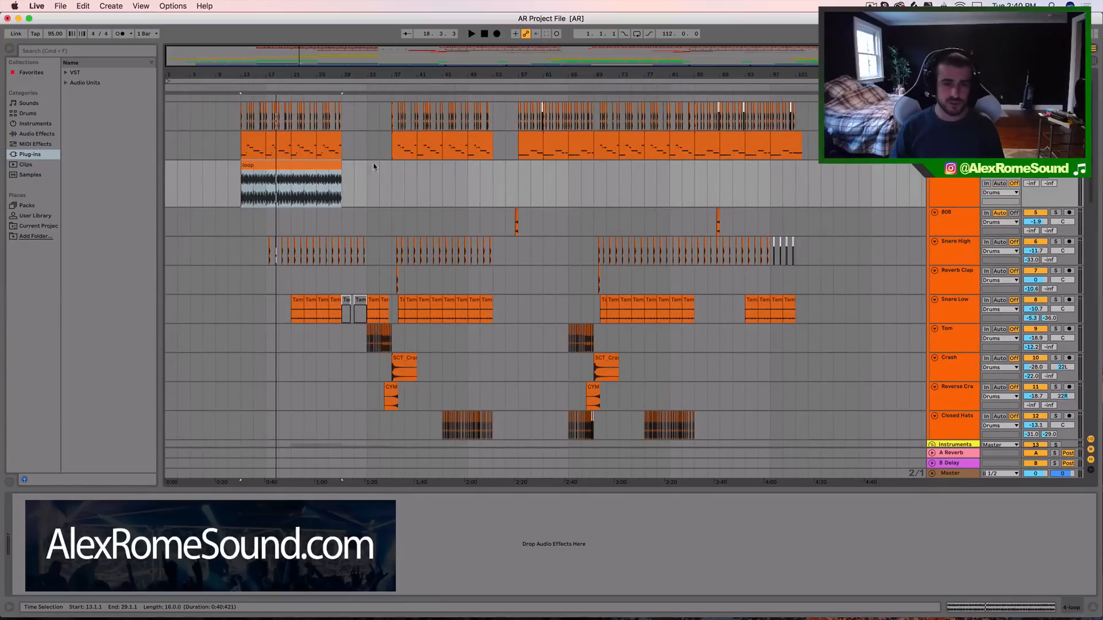
scroll(360, 177, up, 1)
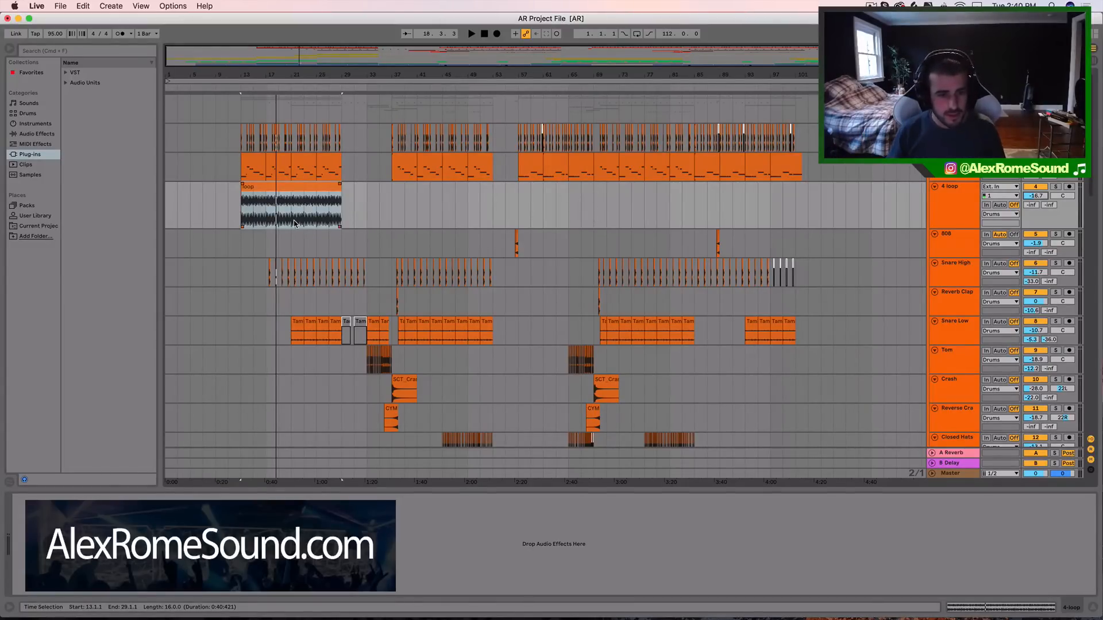
scroll(294, 222, down, 10)
scroll(294, 219, up, 10)
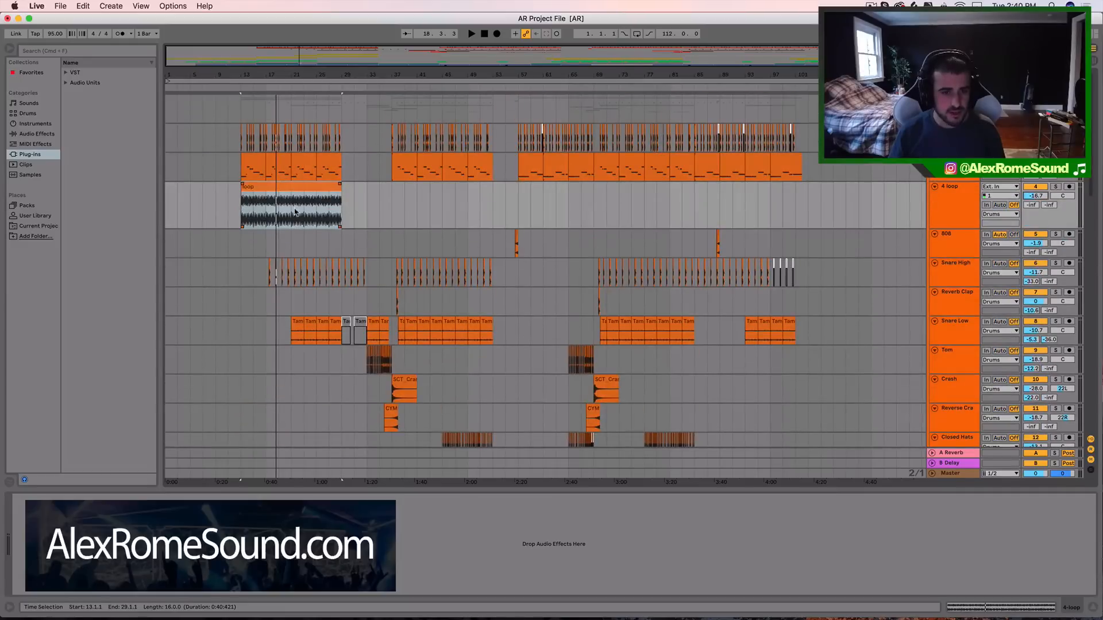